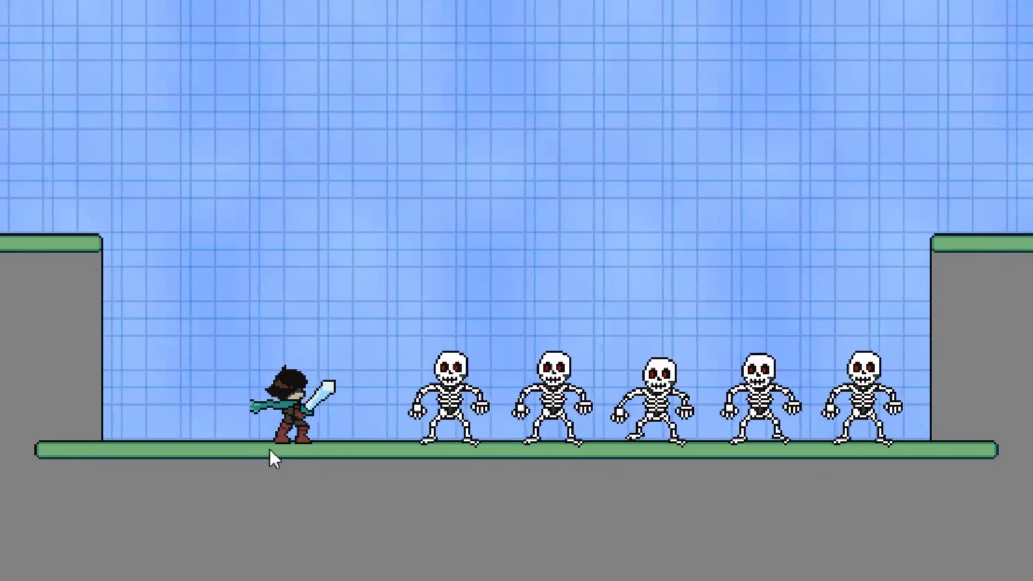
- Slash the sword five times at the skeletons in the running game
left_click(273, 450)
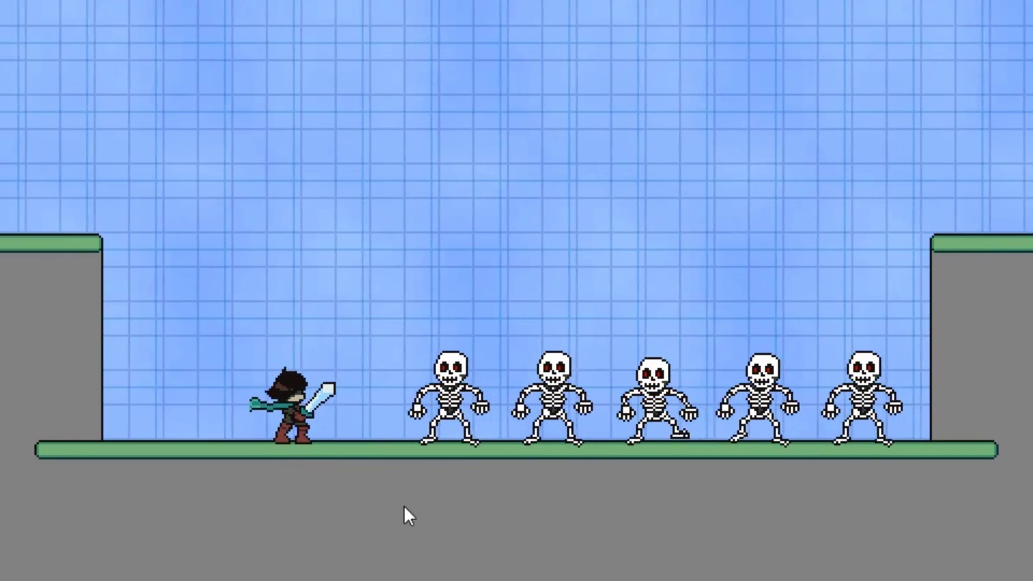
left_click(396, 510)
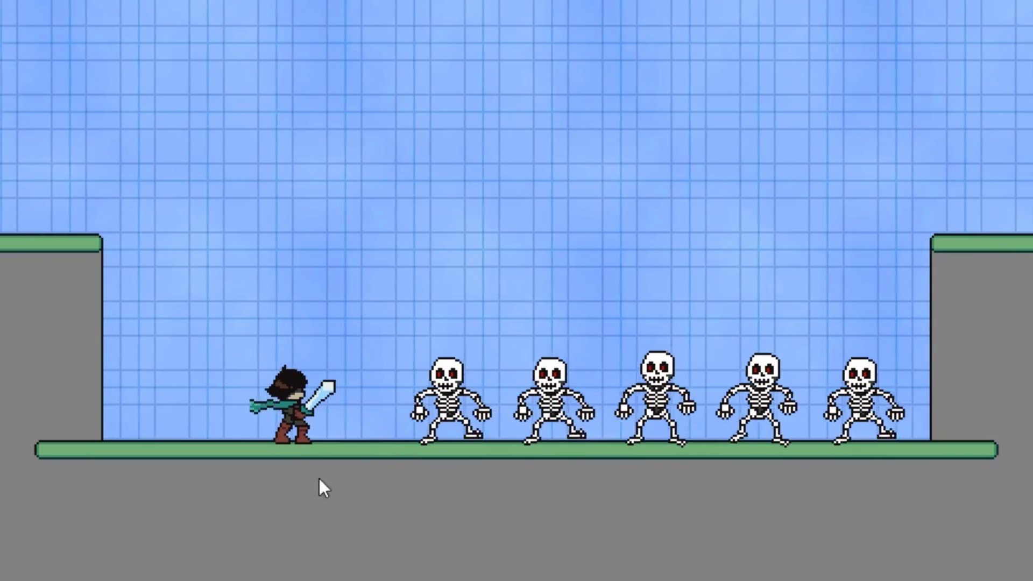
left_click(270, 415)
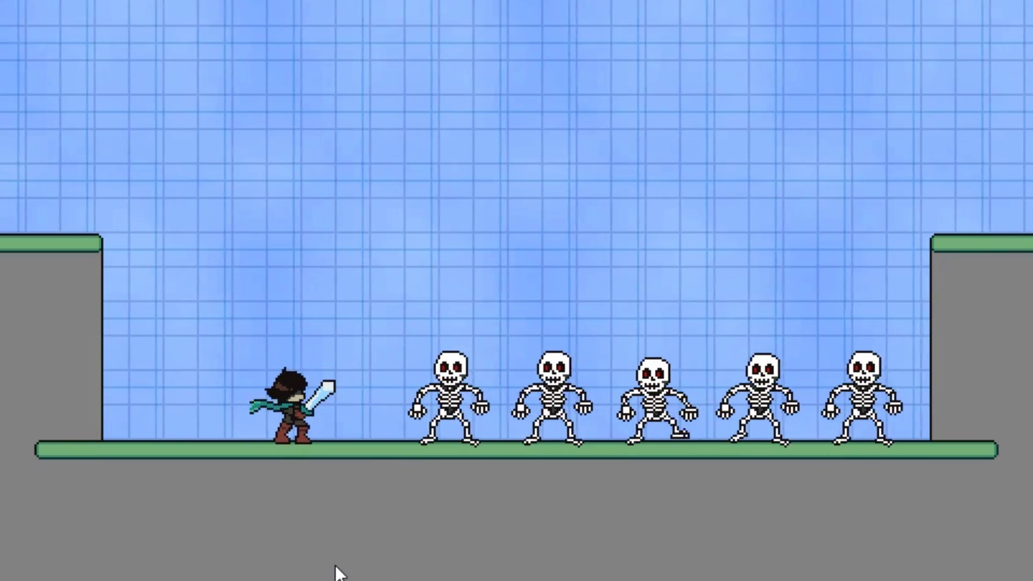
left_click(396, 488)
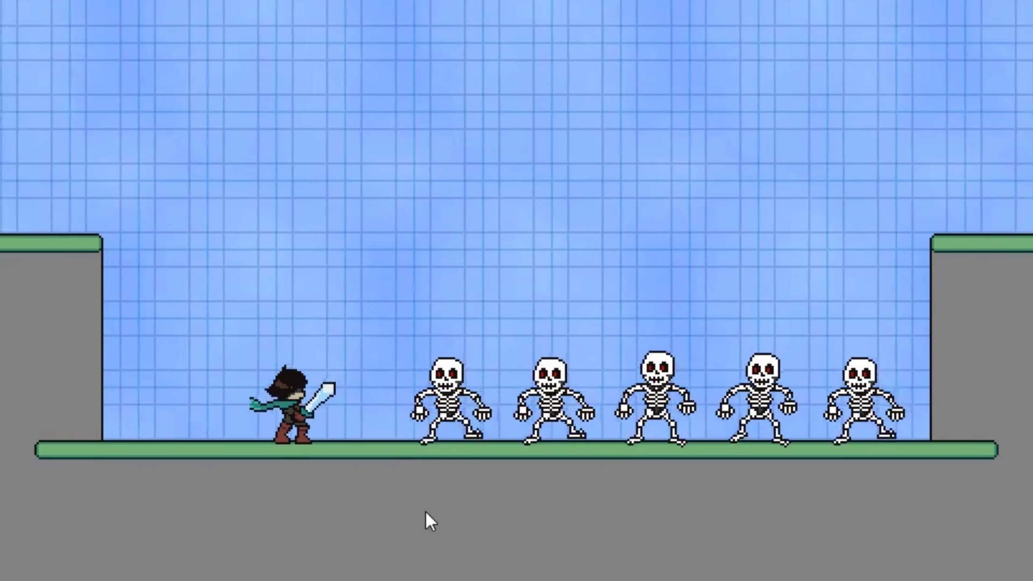
left_click(385, 484)
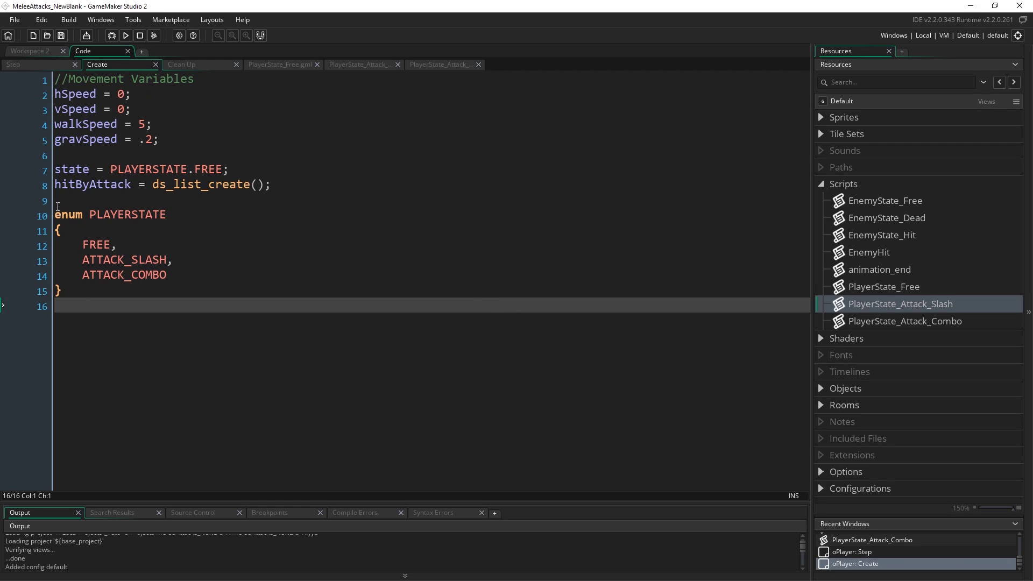
- Check ATTACK_COMBO in the enum and Step switch, then open PlayerState_Attack_Combo
left_click_drag(82, 274, 168, 277)
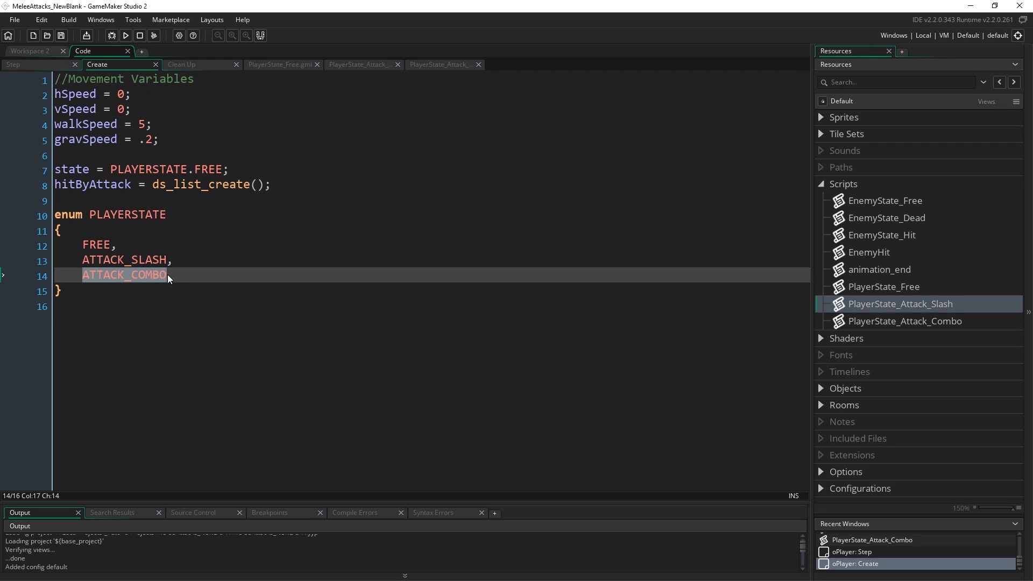
left_click(179, 305)
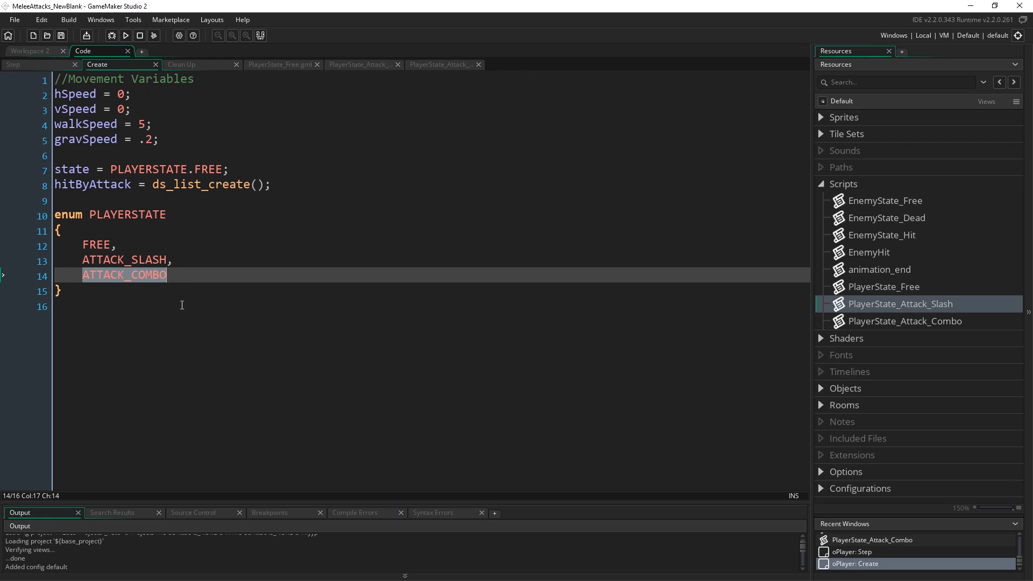
left_click(12, 65)
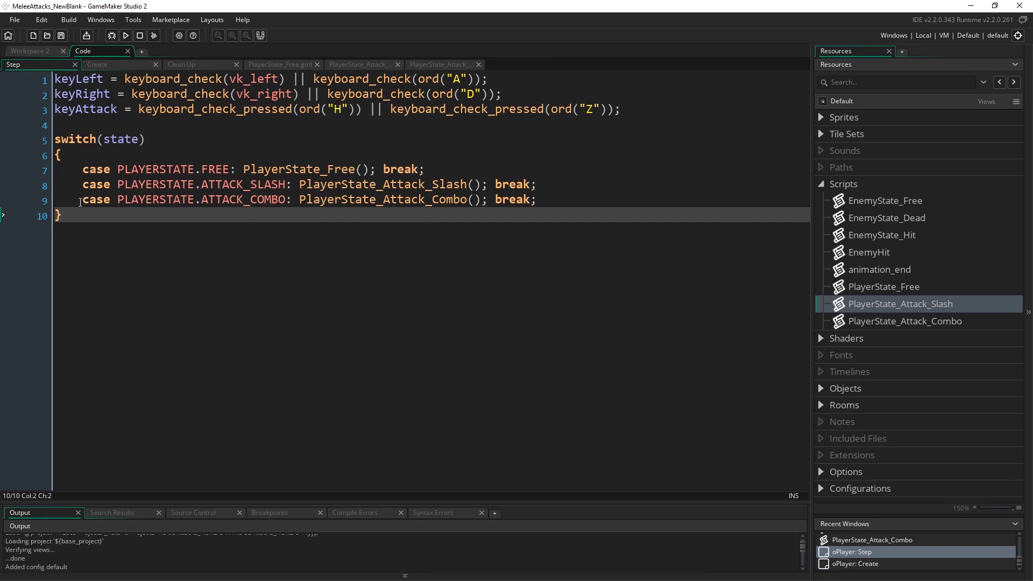
left_click_drag(80, 202, 244, 201)
left_click(209, 201)
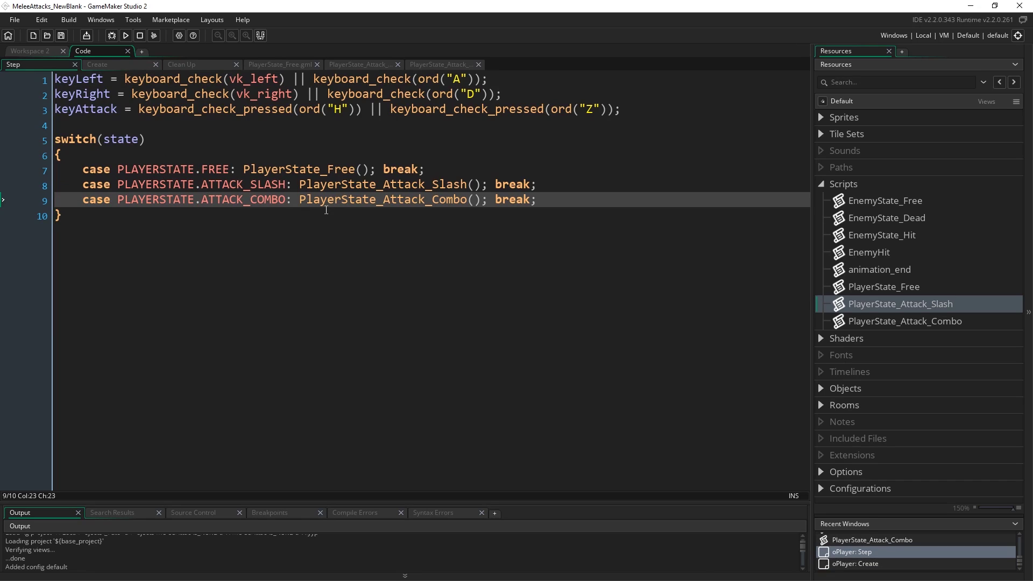
left_click_drag(299, 201, 407, 203)
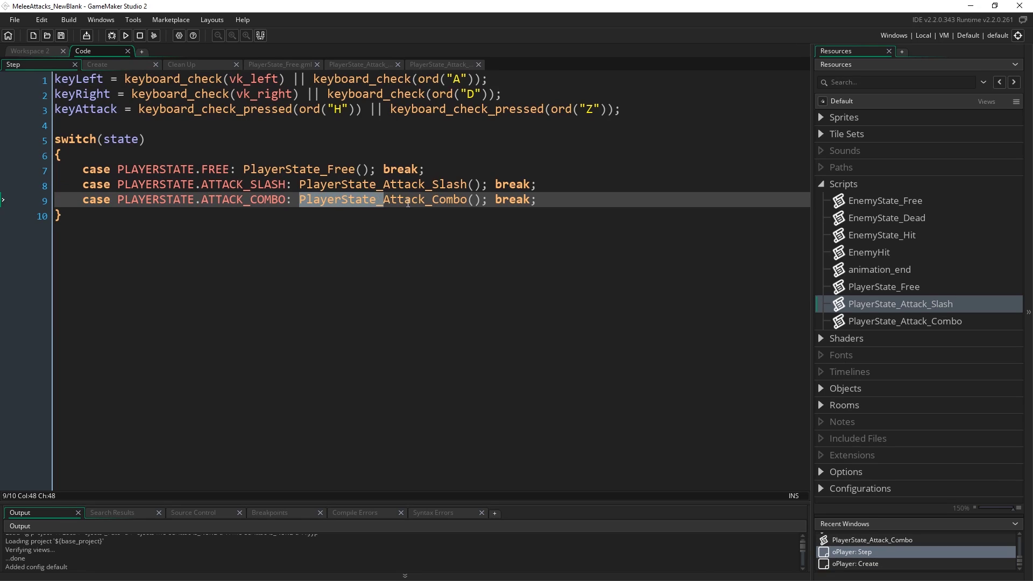
double_click(958, 321)
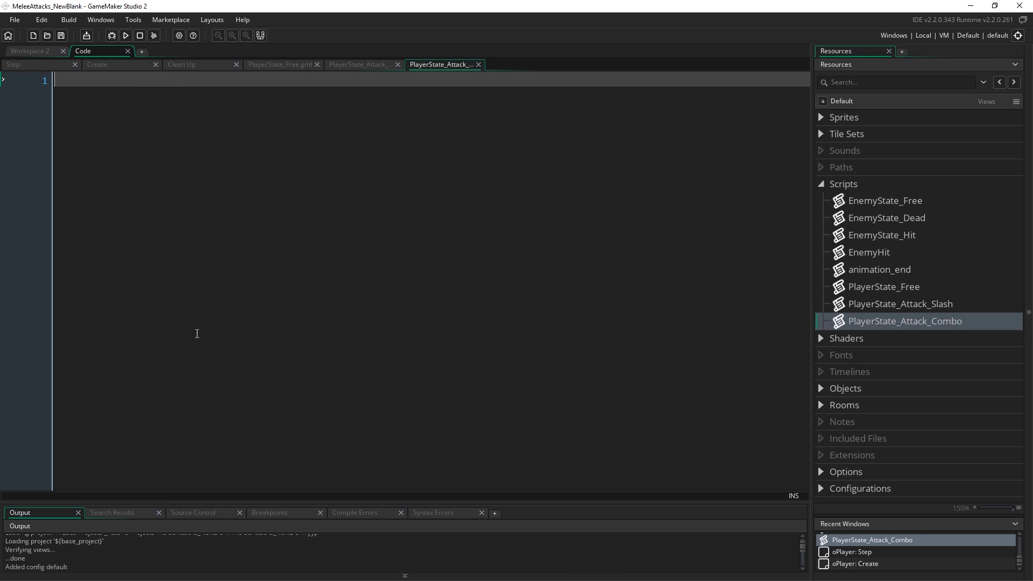
- Show PlayerState_Attack_Slash and select its attack-start and hit-checking code, lines 4–33
left_click(377, 62)
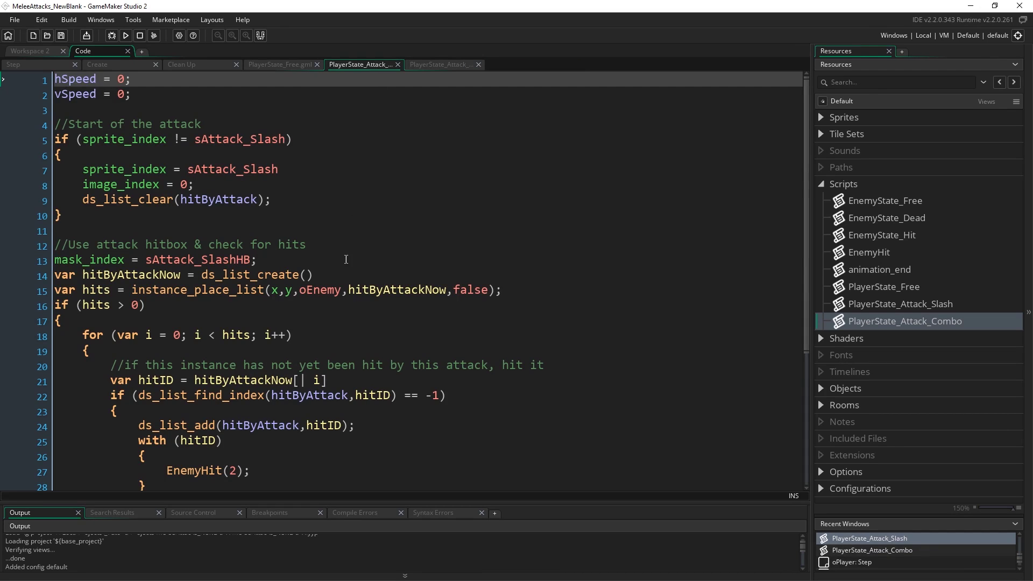
scroll(436, 266, "down", 3)
scroll(460, 309, "up", 3)
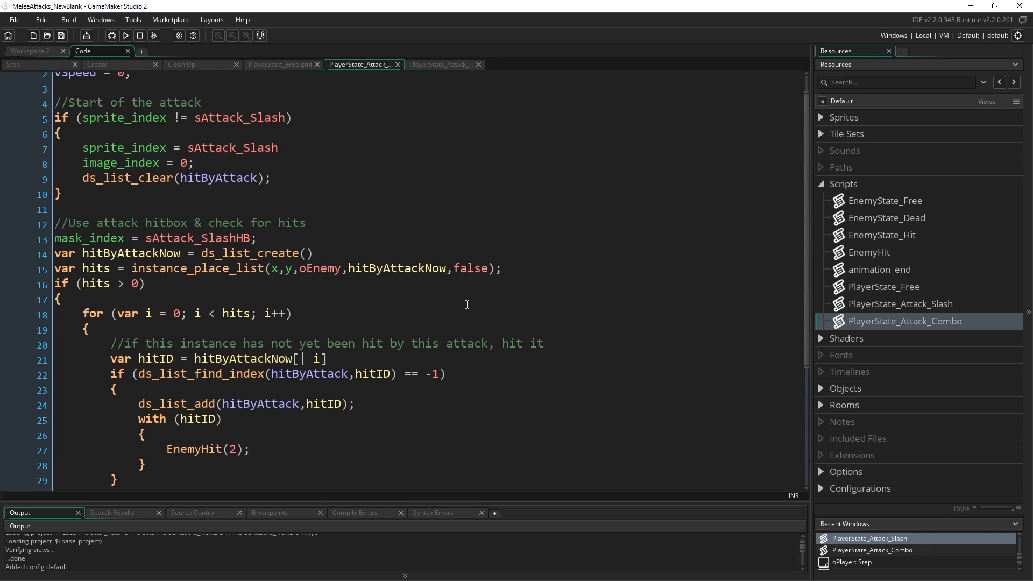
scroll(466, 305, "down", 2, "ctrl")
scroll(466, 304, "down", 1, "ctrl")
scroll(466, 303, "down", 1, "ctrl")
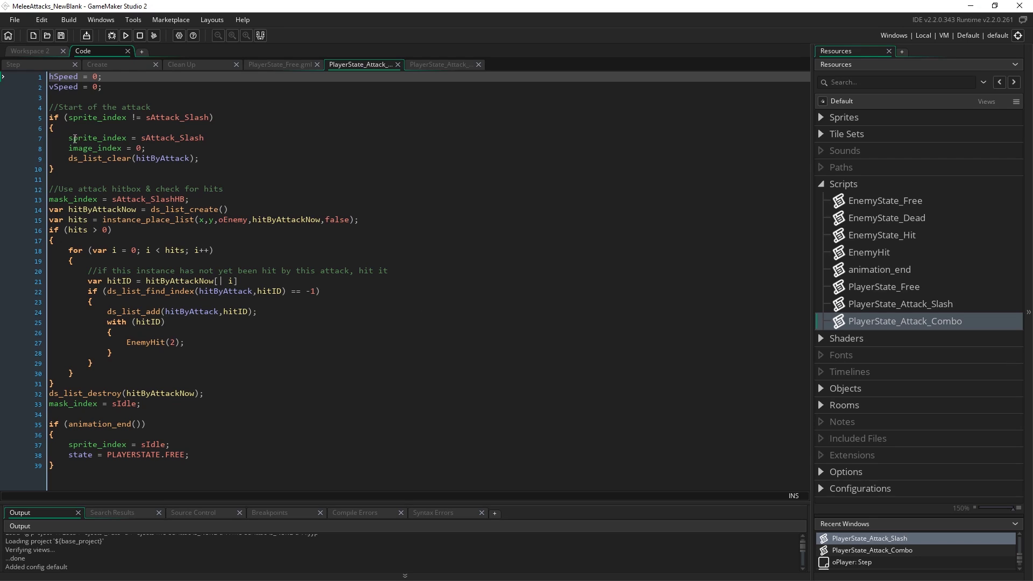
left_click(49, 111)
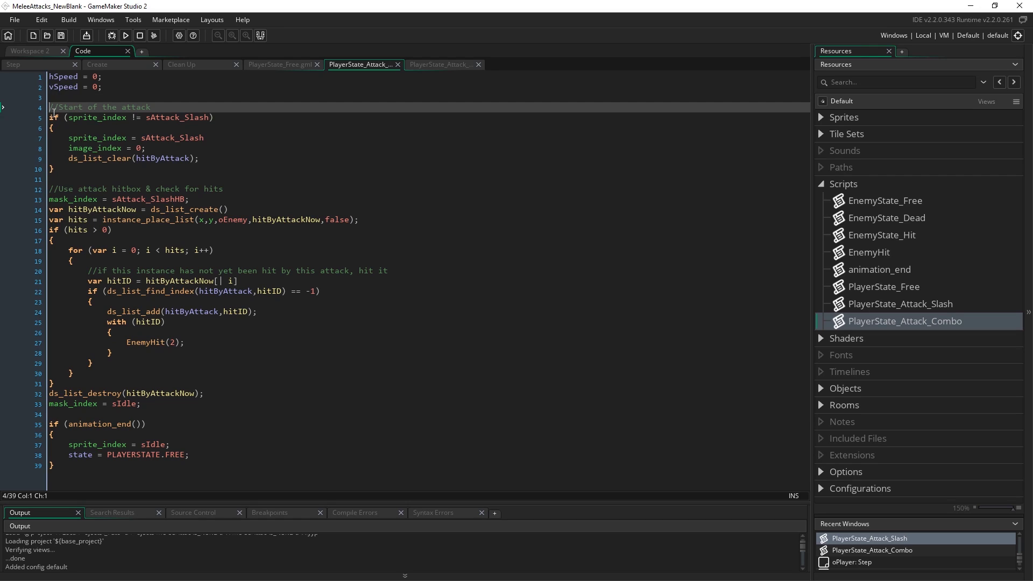
mouse_move(51, 110)
left_mouse_down()
mouse_move(125, 305)
mouse_move(179, 338)
mouse_move(65, 397)
mouse_move(159, 404)
left_mouse_up()
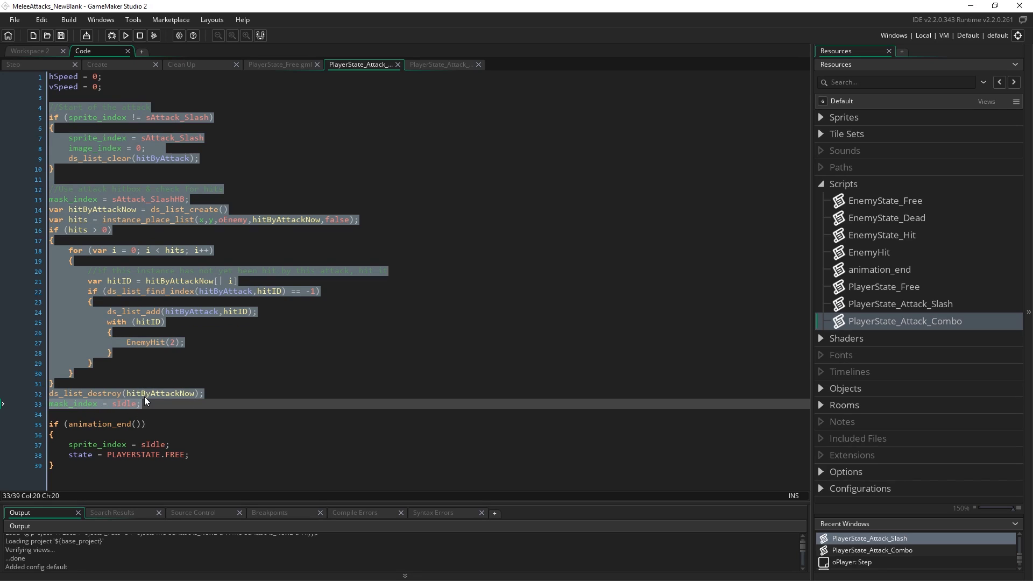
- Cut lines 4–33 out of PlayerState_Attack_Slash
key("Delete")
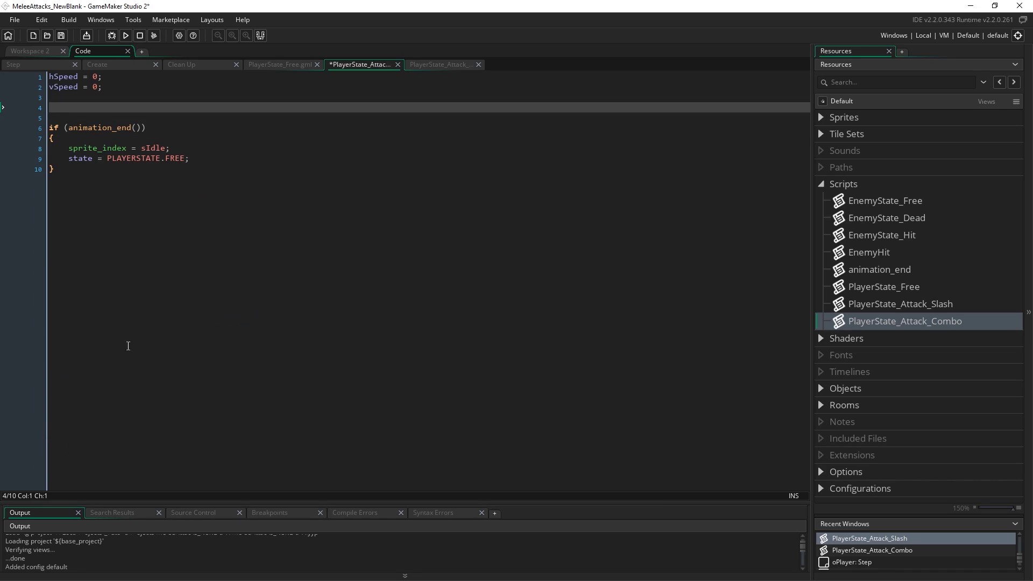
type("//dffdgdfg")
- Create a script named ProcessAttack and paste the cut attack and hit-checking code into it
right_click(844, 183)
left_click(856, 187)
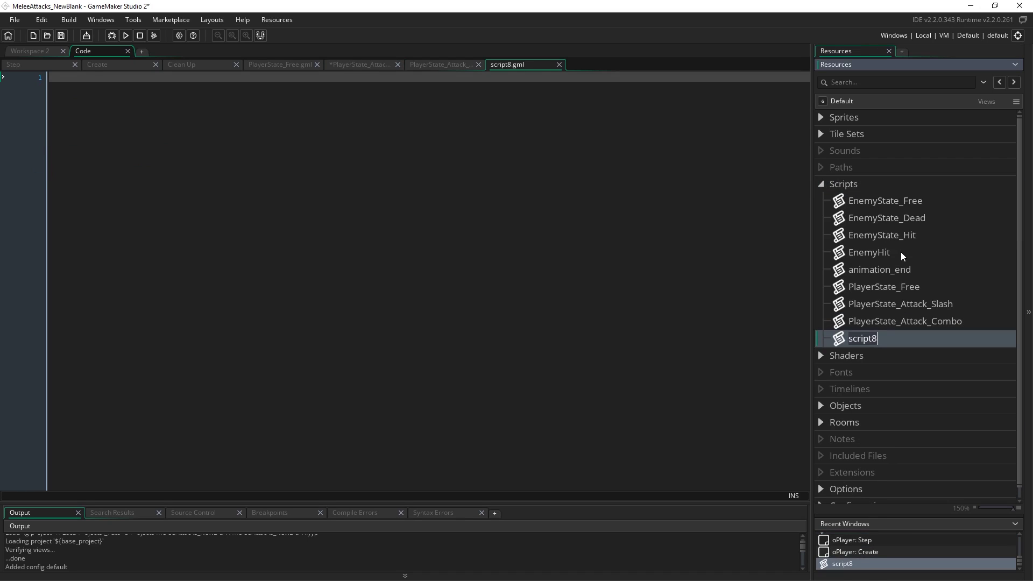
type("ProcessAttack")
key("Return")
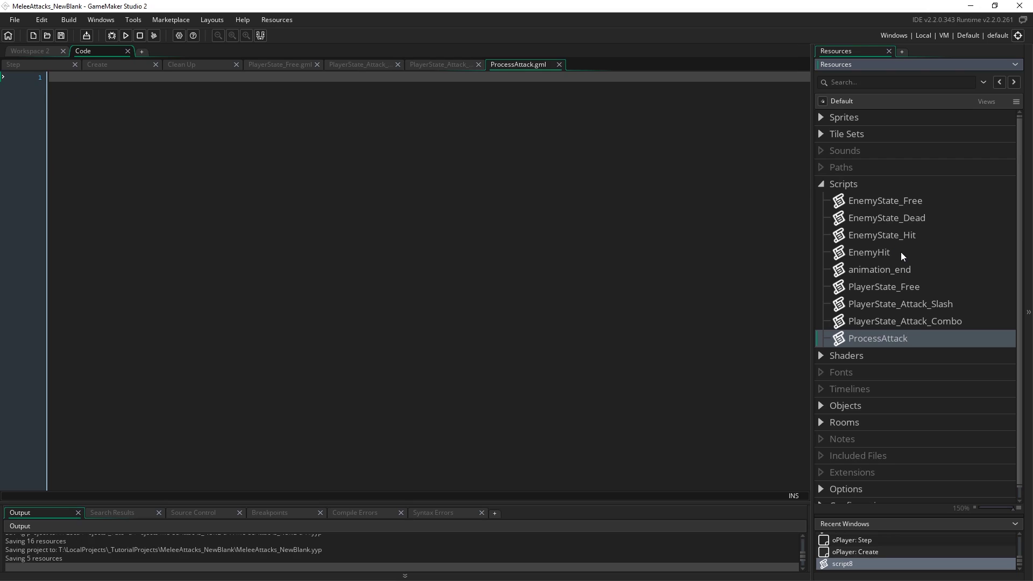
left_click(136, 216)
type("//Start of the attack if (sprite_index != sAttack_Slash) { \tsprite_index = sAttack_Slash; \timage_index = 0; \tds_list_clear(hitByAttack); }  //Use attack hitbox & check for hits mask_index = sAttack_SlashHB; var hitByAttackNow = ds_list_create() var hits = instance_place_list(x,y,oEnemy,hitByAttackNow,false); if (hits > 0) { \tfor (var i = 0; i < hits; i++) \t{ \t\t//if this instance has not yet been hit by this attack, hit it \t\tvar hitID = hitByAttackNow[| i] \t\tif (ds_list_find_index(hitByAttack,hitID) == -1) \t\t{ \t\t\tds_list_add(hitByAttack,hitID); \t\t\twith (hitID) \t\t\t{ \t\t\t\tEnemyHit(2); \t\t\t} \t\t} \t} } ds_list_destroy(hitByAttackNow); mask_index = sIdle;")
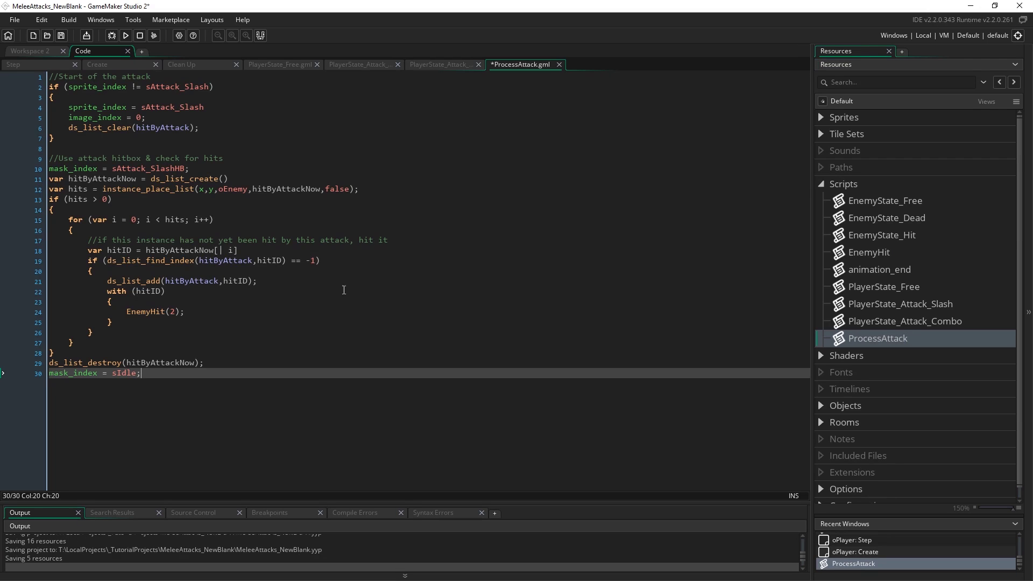
left_click(720, 358)
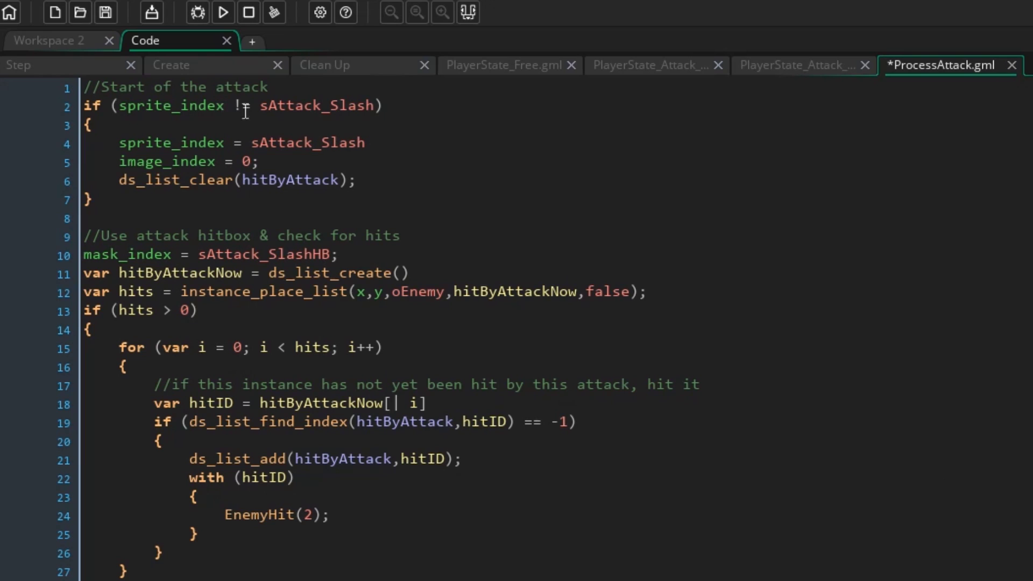
- Replace the hard-coded sAttack_Slash in ProcessAttack with the attack sprite argument
left_click_drag(260, 106, 369, 107)
left_click(286, 142)
left_click(316, 213)
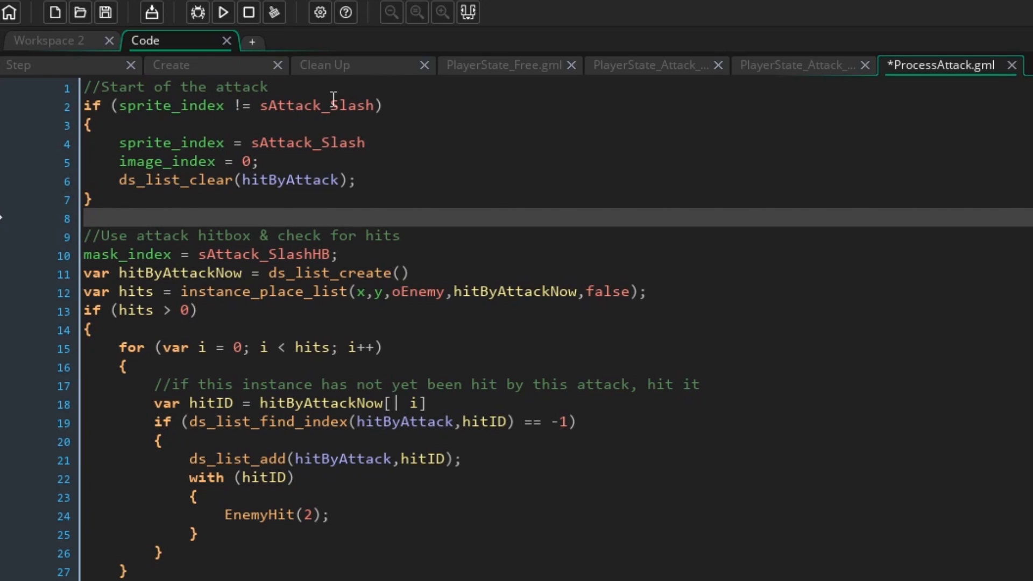
left_click(229, 255)
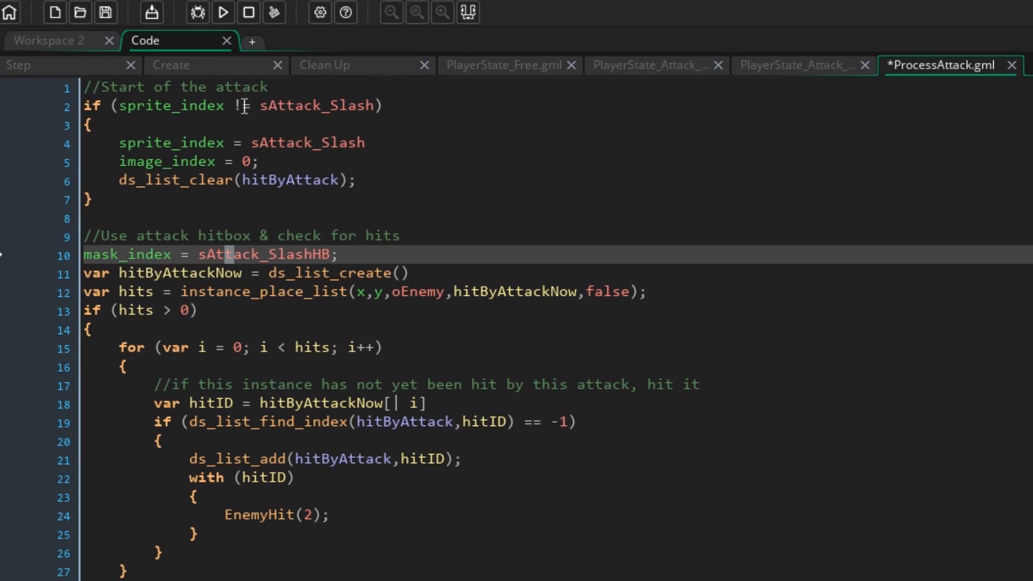
left_click_drag(261, 106, 372, 113)
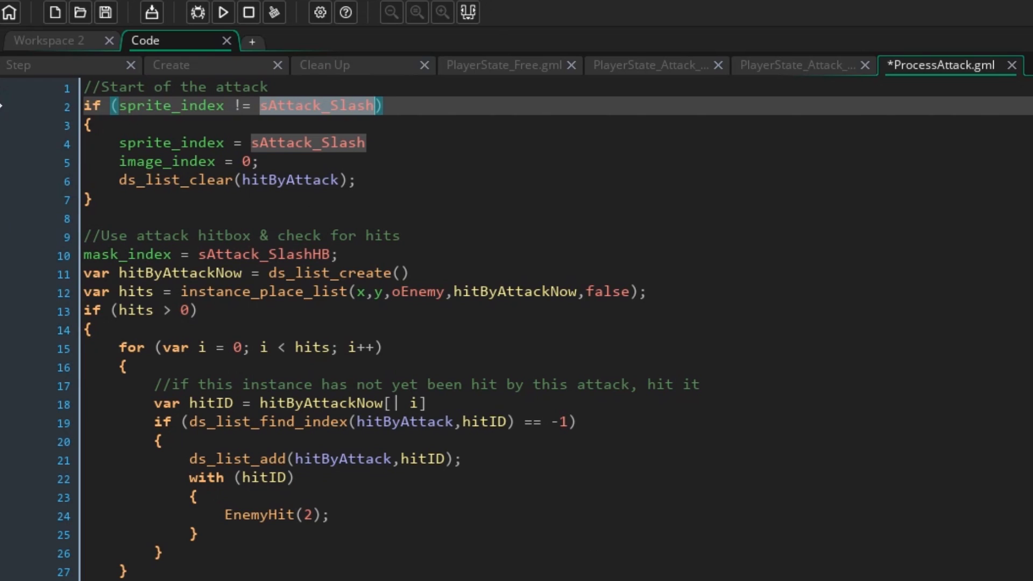
type("argument0")
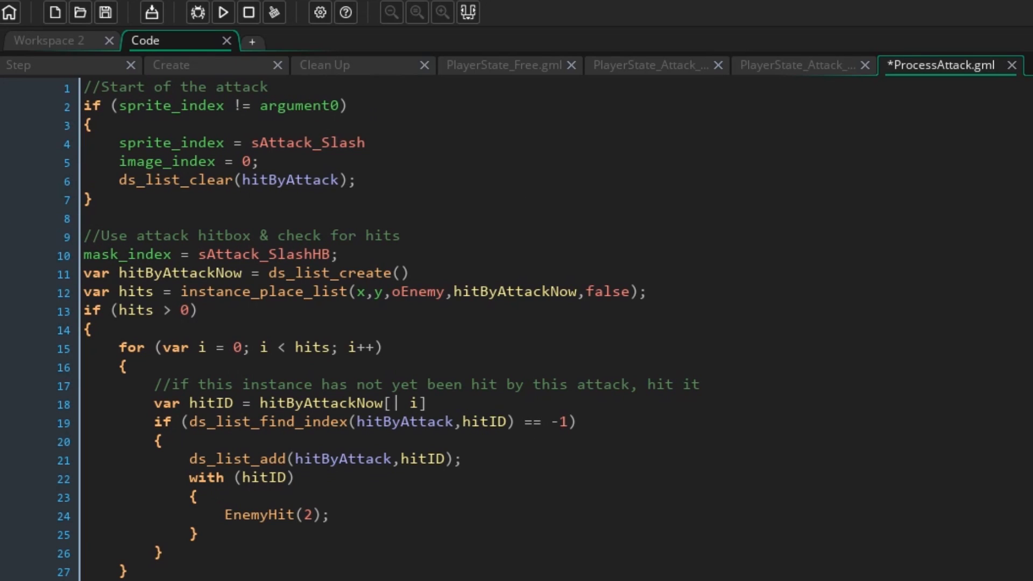
mouse_move(399, 143)
left_mouse_down()
mouse_move(259, 128)
mouse_move(254, 138)
left_mouse_up()
type("argument0")
key("BackSpace")
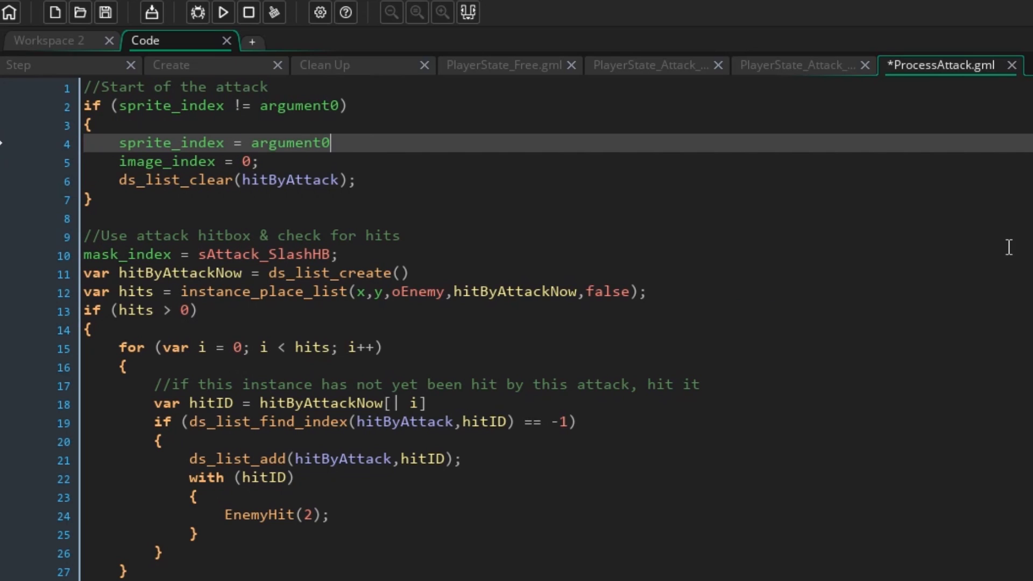
- Replace sAttack_SlashHB on line 10 with the hitbox mask argument
left_click(232, 253)
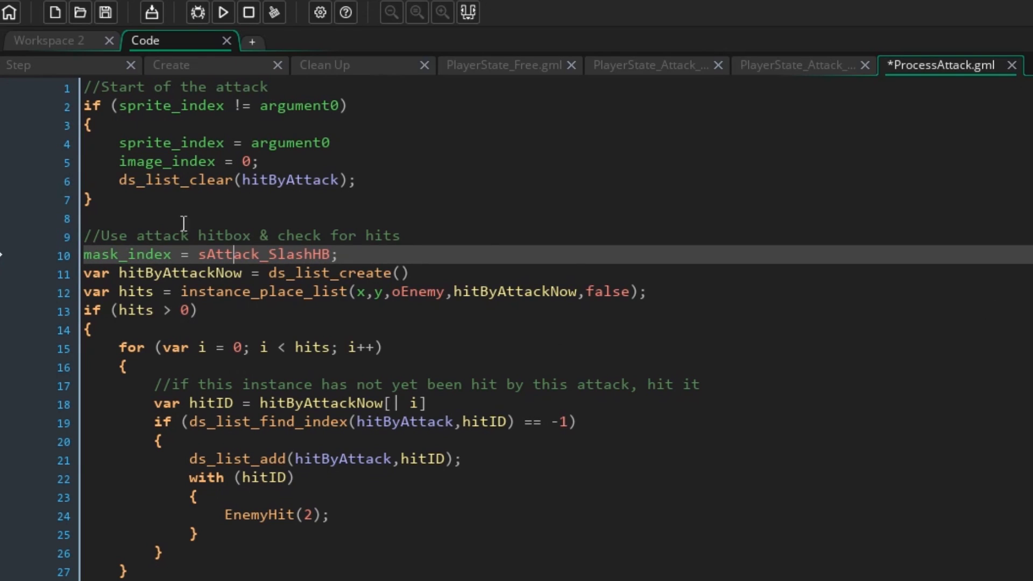
left_click(200, 254)
left_click_drag(202, 254, 360, 254)
type("argument1;")
left_click(407, 131)
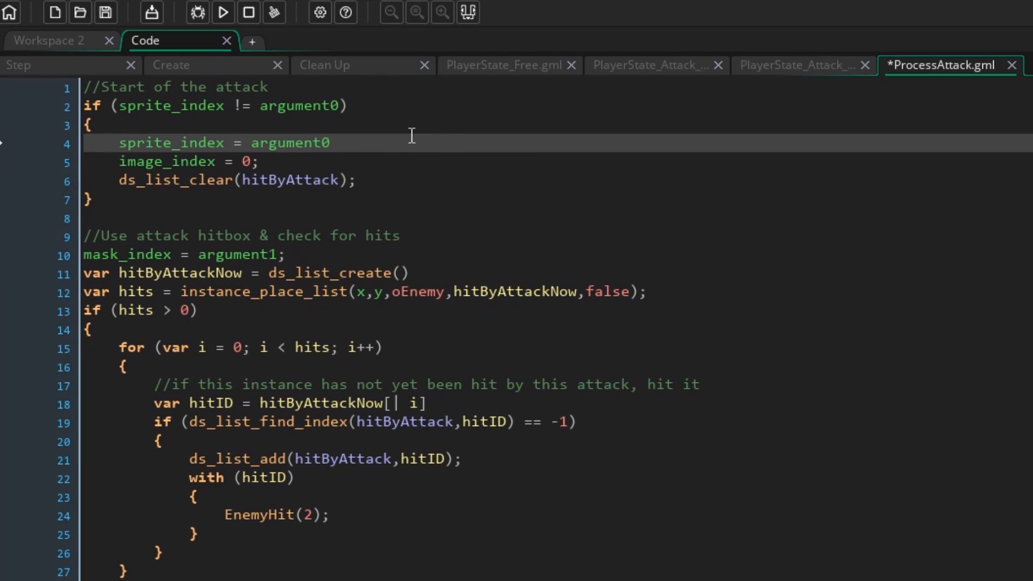
type(";")
left_click(428, 247)
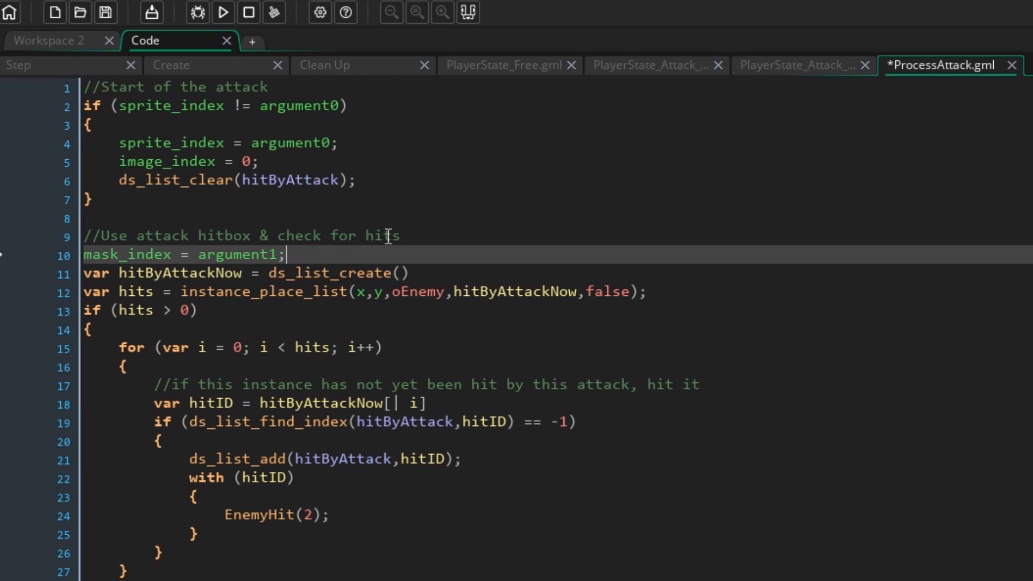
- Set EnemyHit damage to 2, then add ds_list_destroy(hitByAttackNow) and mask_index = sIdle
left_click_drag(312, 528, 312, 518)
left_click(315, 515)
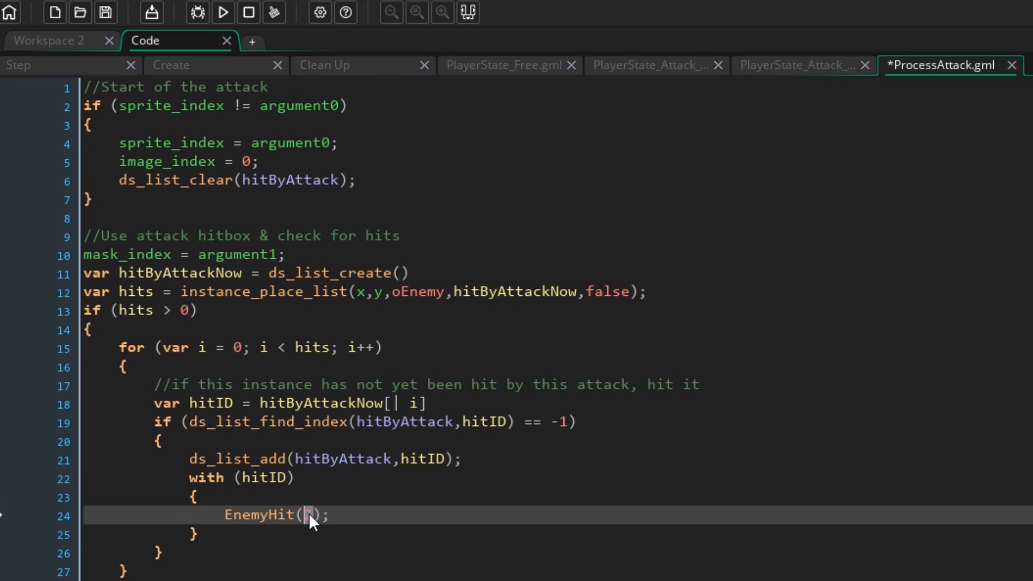
left_click(392, 479)
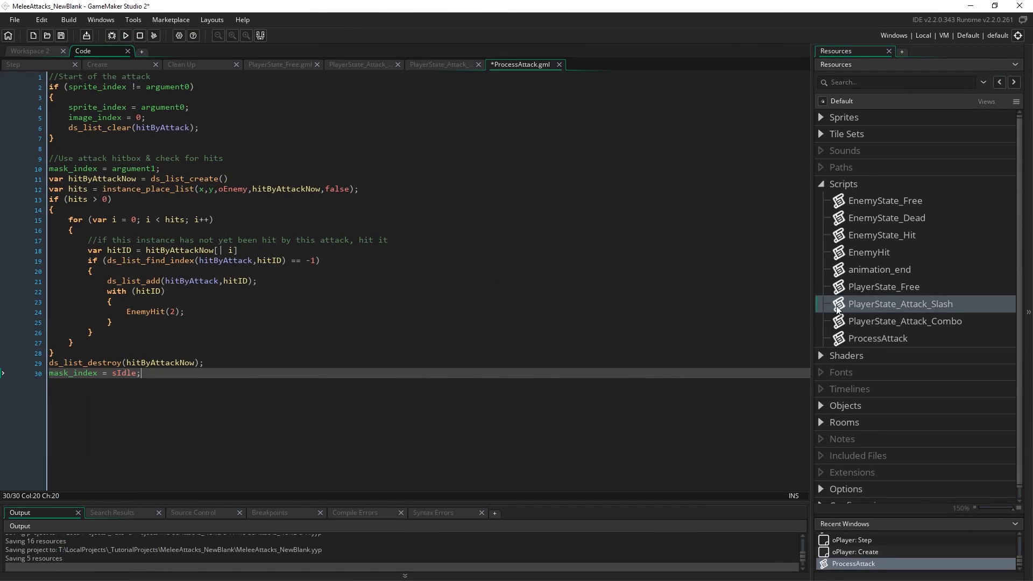
- In PlayerState_Attack_Slash, replace the placeholder with ProcessAttack(sAttack_Slash,sAttack_SlashHB);
double_click(928, 306)
left_click(117, 118)
key("Up")
key("shift+End")
key("Delete")
key("Delete")
key("Return")
key("Up")
type("Process")
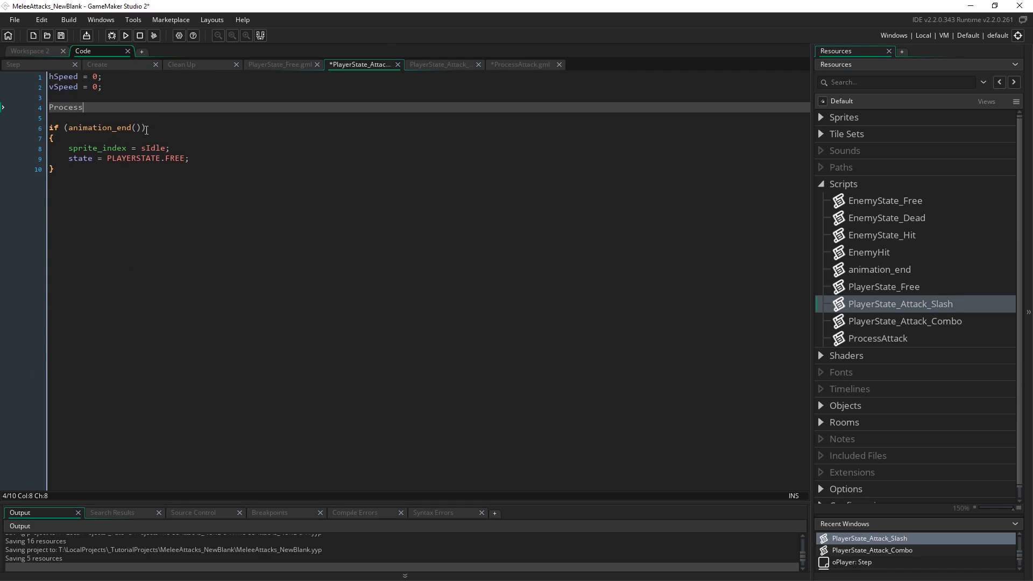
type("Attack(")
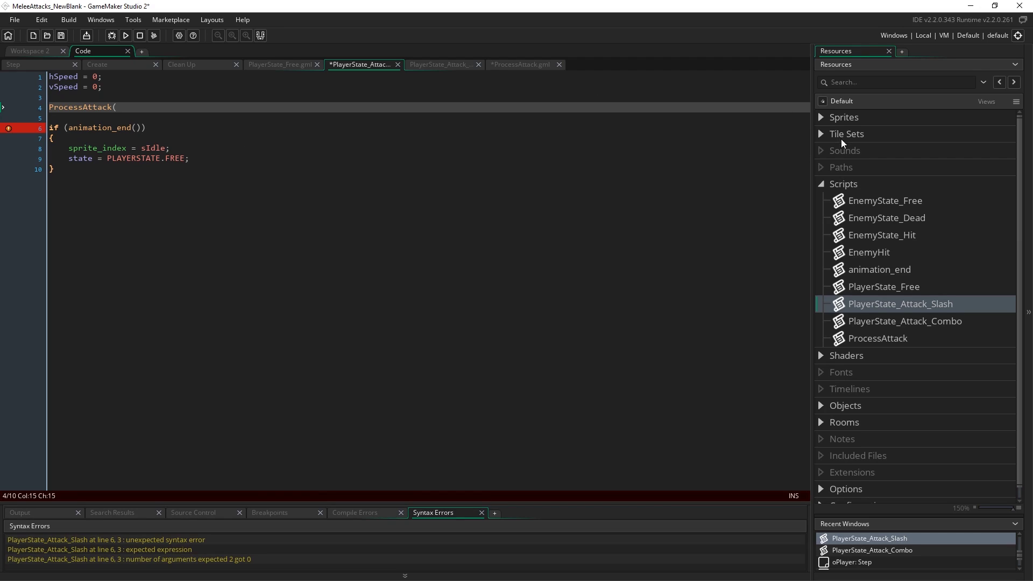
left_click(821, 119)
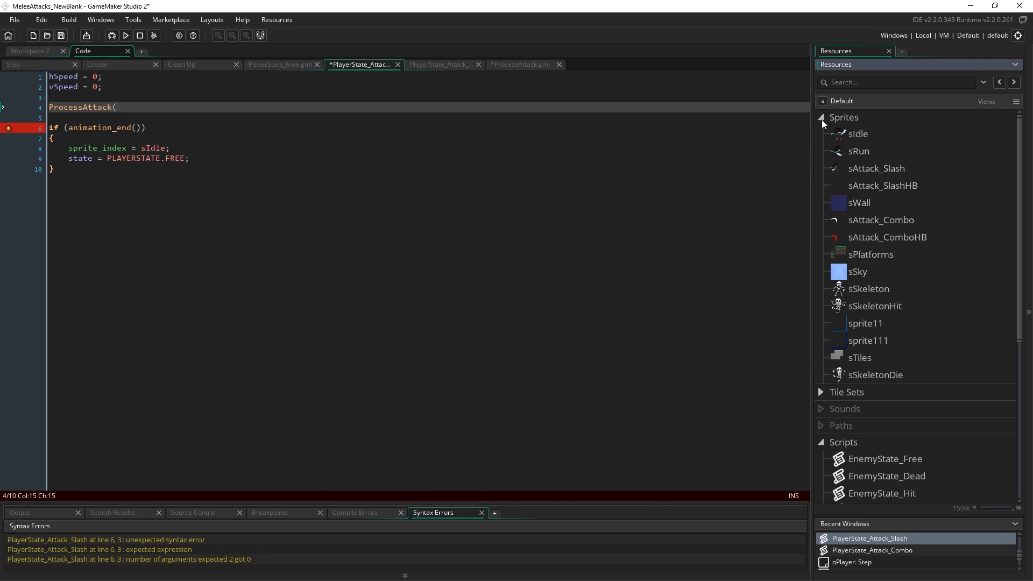
left_click(174, 111)
type("Attack_Slash,sAt")
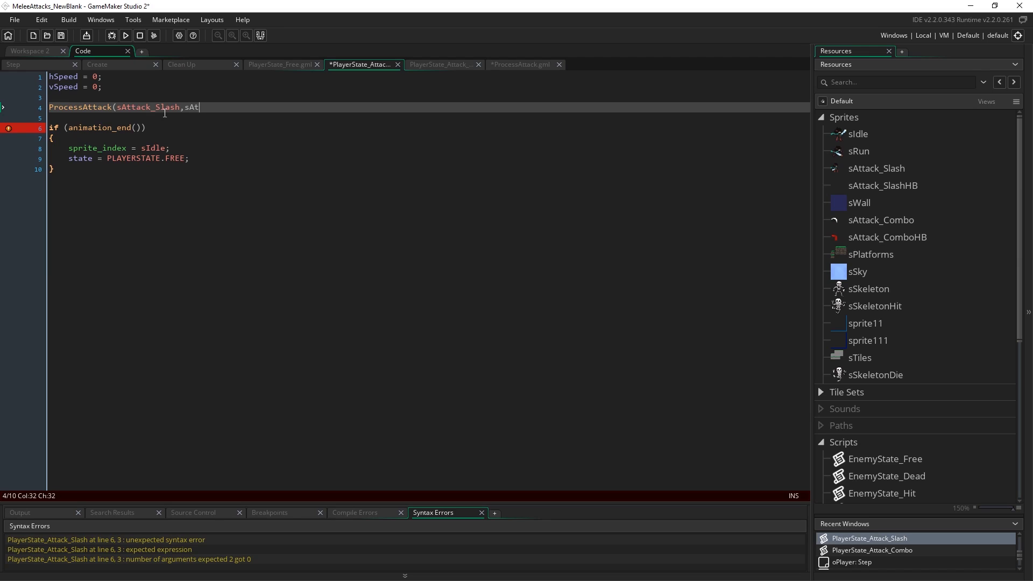
type("tack_SlashHB);")
- Go over the script's first four lines and its animation_end block (lines 6–10)
left_click(227, 213)
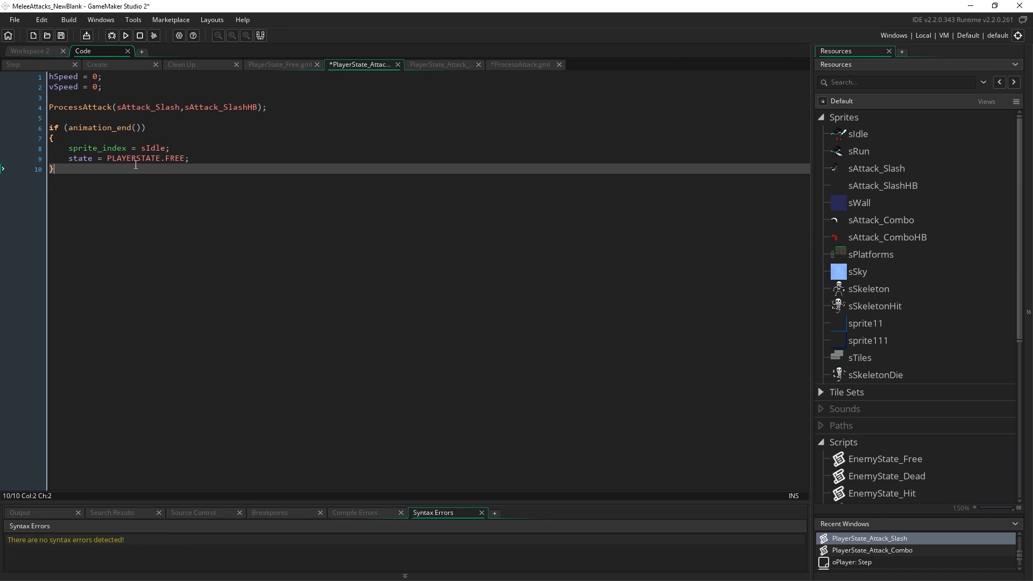
left_click_drag(79, 87, 266, 106)
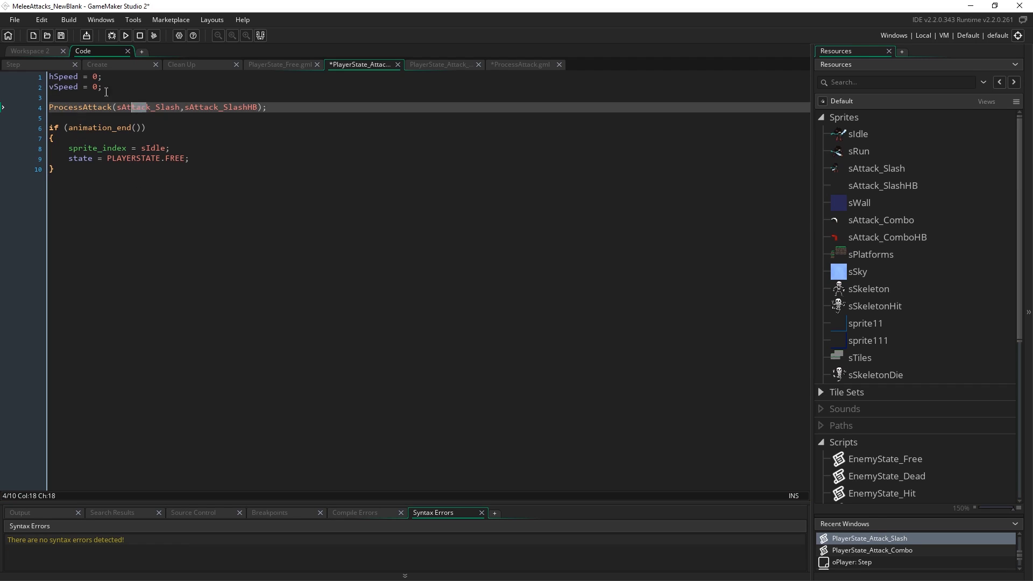
left_click(187, 200)
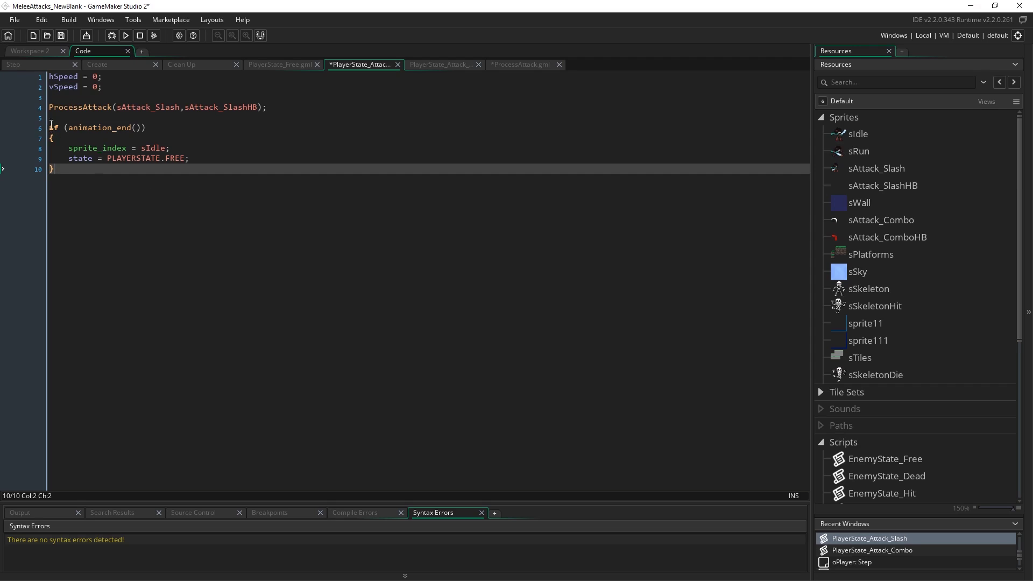
left_click_drag(50, 122, 132, 168)
left_click(177, 192)
left_click_drag(178, 199, 48, 128)
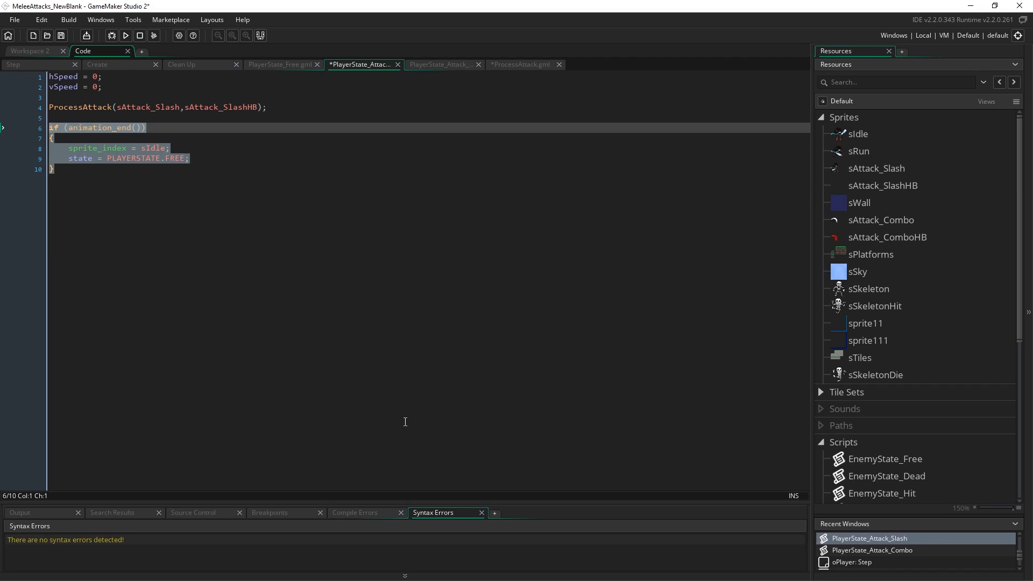
left_click(244, 355)
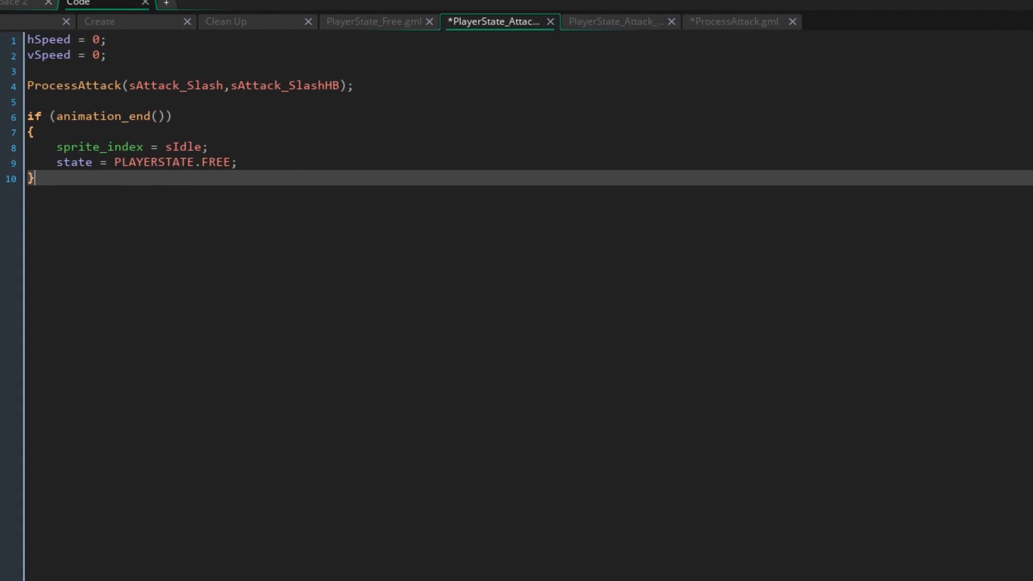
- Add //Trigger Combo Chain and if (keyAttack) && (image_index > 2), checking keyAttack in Step
left_click(264, 102)
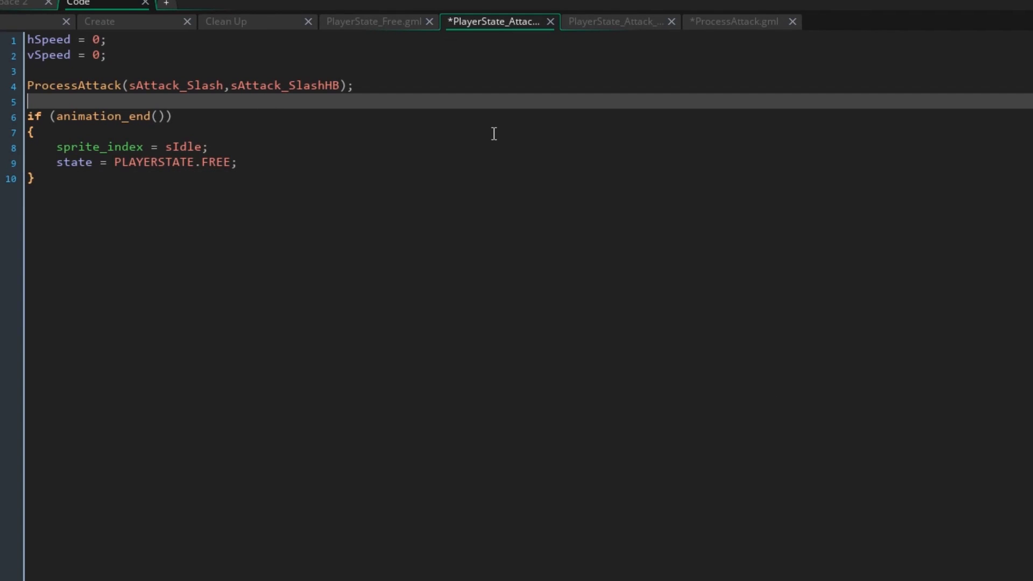
key("Return")
key("Return")
key("Up")
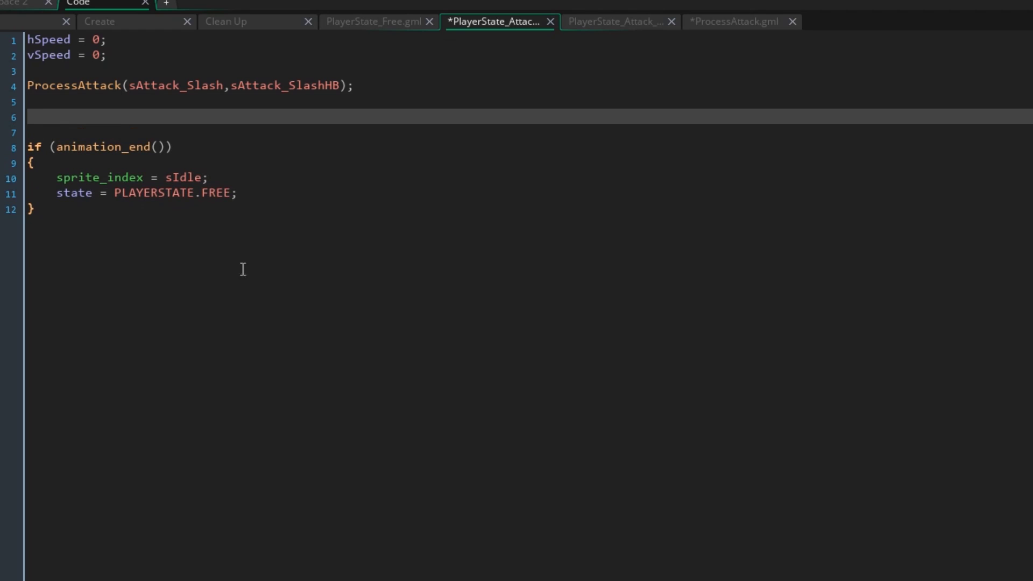
type("/Trigger Combo Chain")
key("Return")
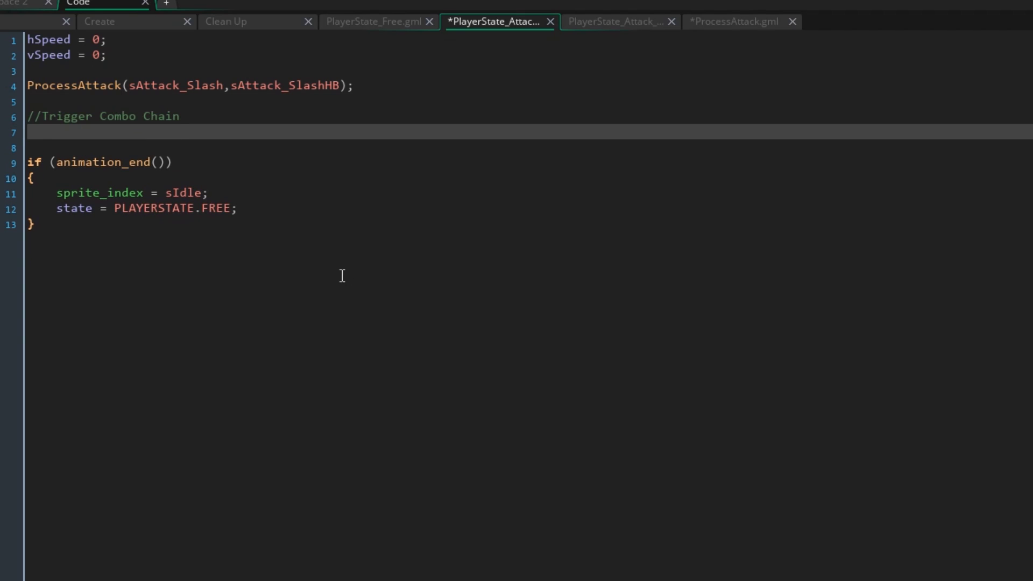
type("if (keyAttack)")
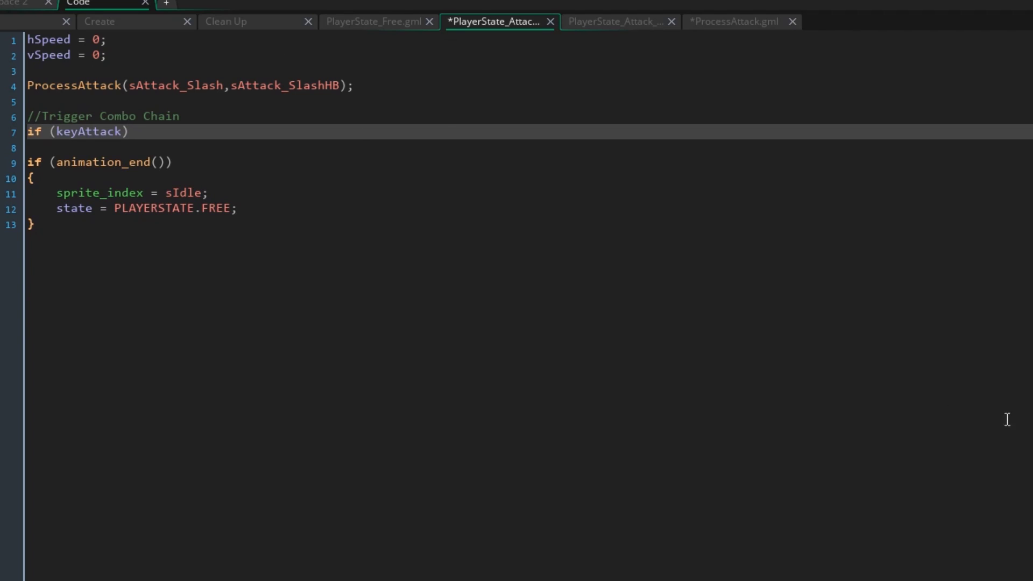
left_click(2, 24)
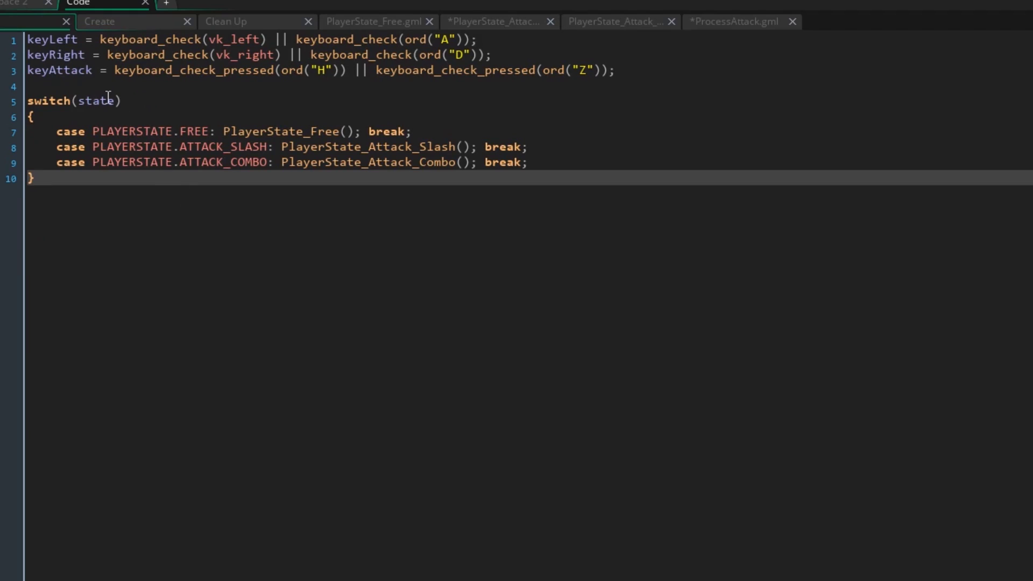
left_click(494, 21)
type("if (keyAttack")
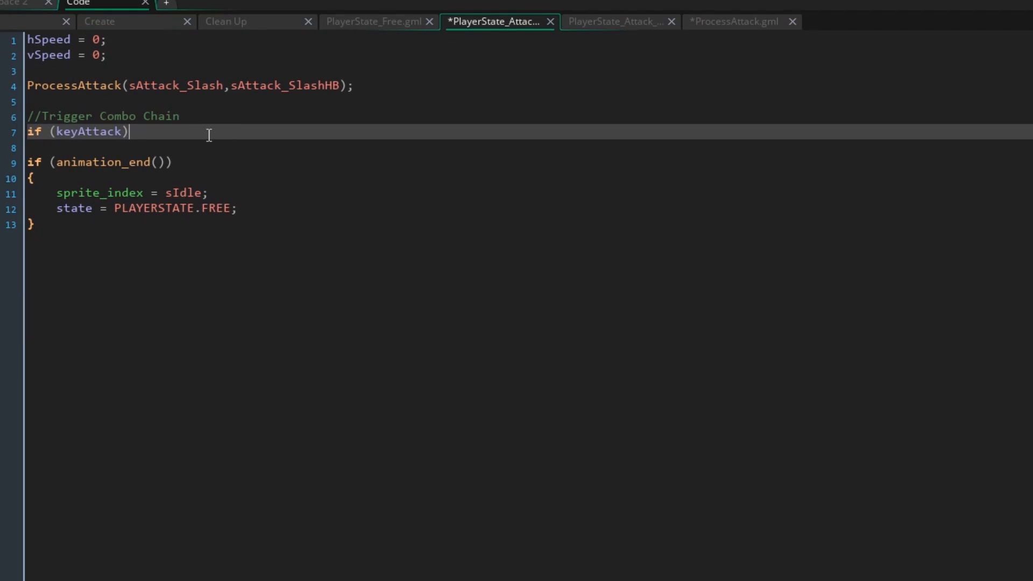
type("&& (image_index > 2)")
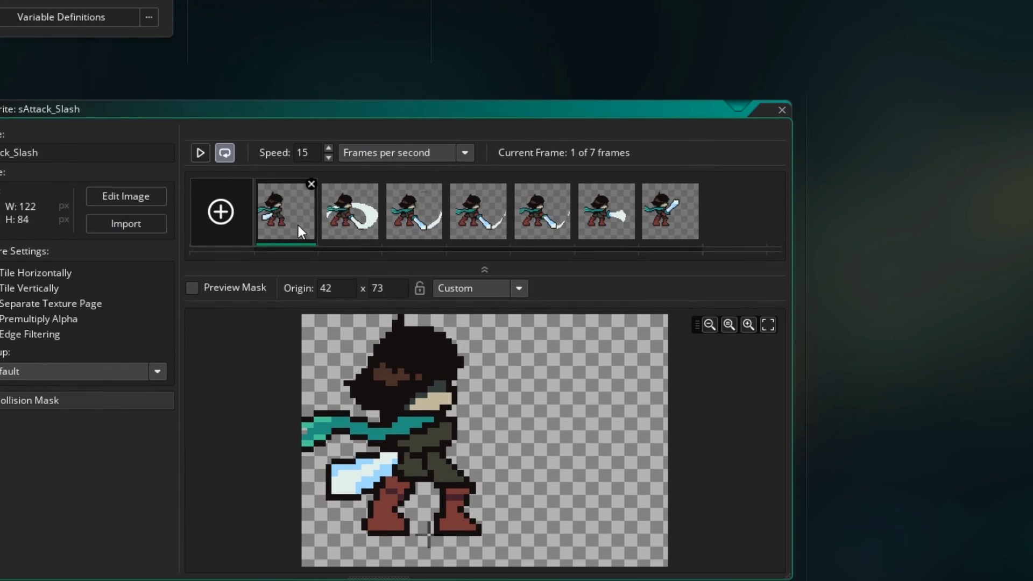
- Repeatedly step through all seven sAttack_Slash frame thumbnails, previewing each frame
left_click(330, 221)
left_click(407, 220)
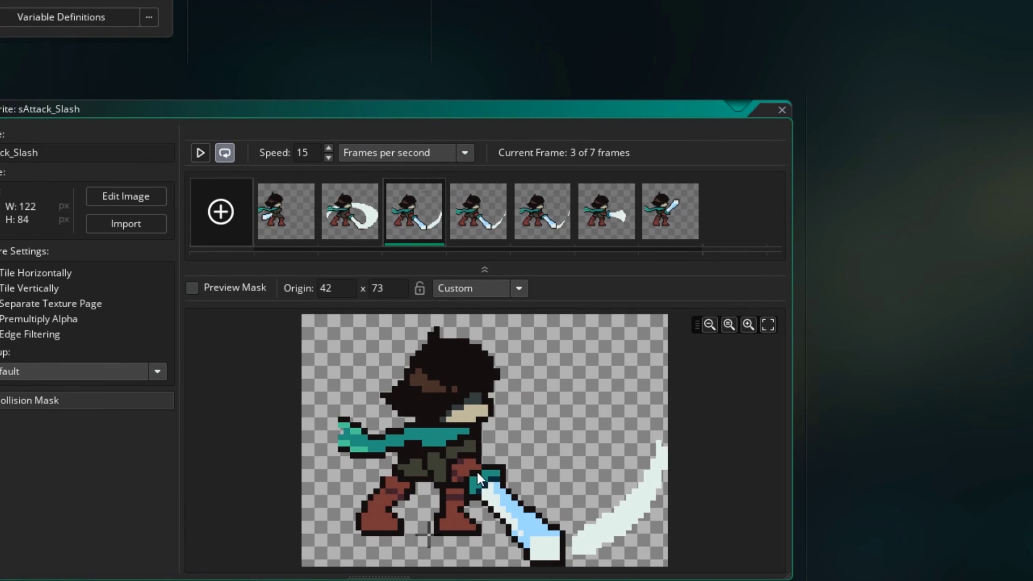
left_click(484, 217)
left_click(555, 223)
left_click(607, 225)
left_click(648, 226)
left_click(430, 212)
left_click(480, 219)
left_click(542, 227)
left_click(613, 223)
left_click(666, 220)
left_click(416, 217)
left_click(480, 219)
left_click(545, 227)
left_click(623, 220)
left_click(668, 220)
left_click(438, 219)
left_click(483, 218)
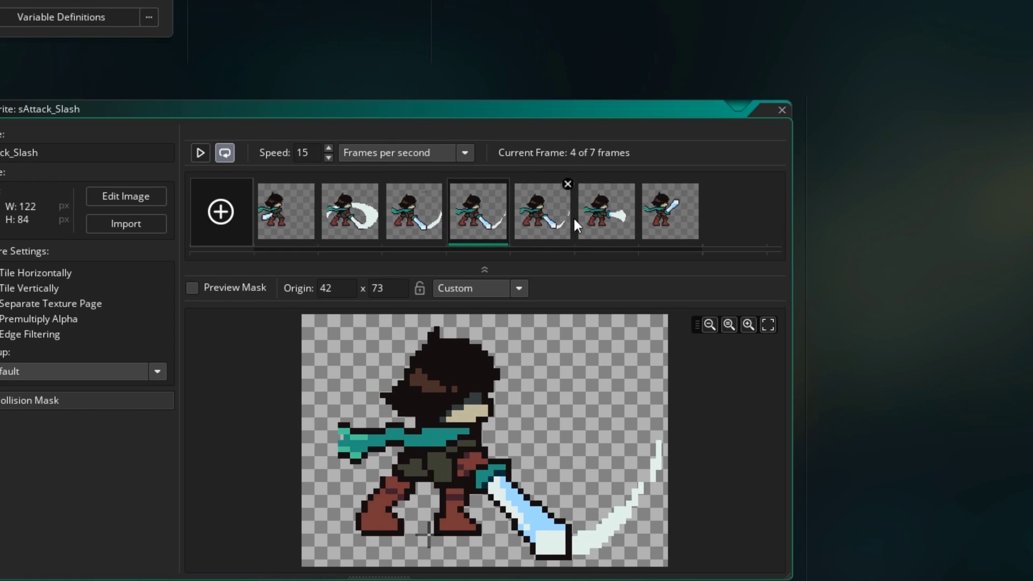
left_click(573, 217)
left_click(605, 222)
left_click(670, 219)
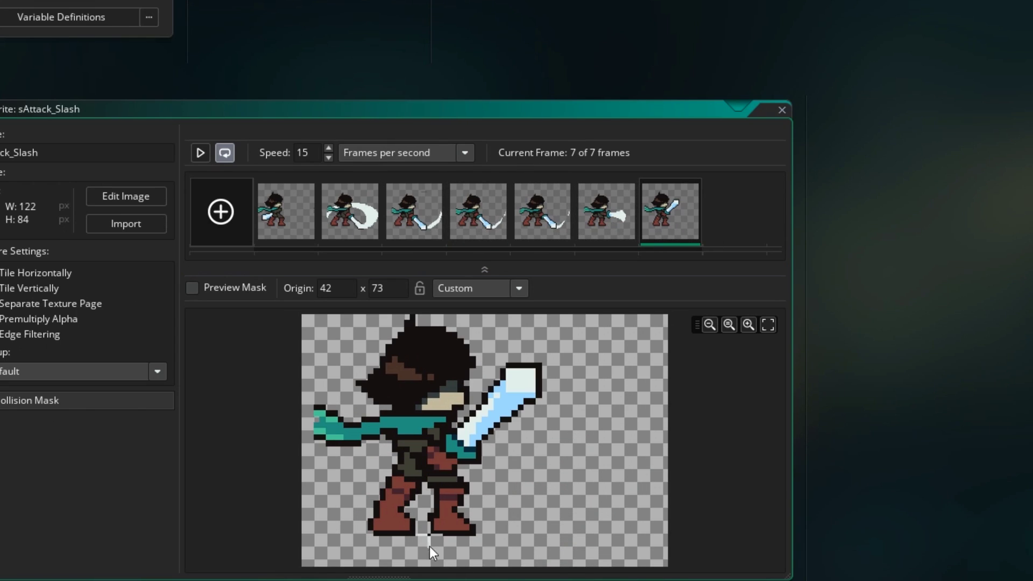
left_click(268, 223)
left_click(349, 228)
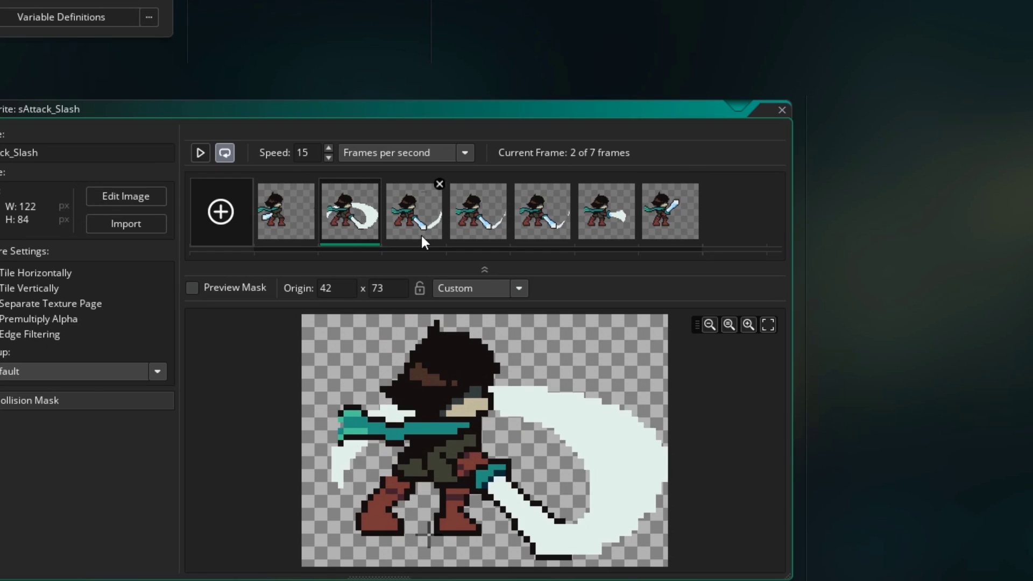
left_click(421, 236)
left_click(471, 230)
left_click(544, 230)
left_click(585, 229)
left_click(663, 227)
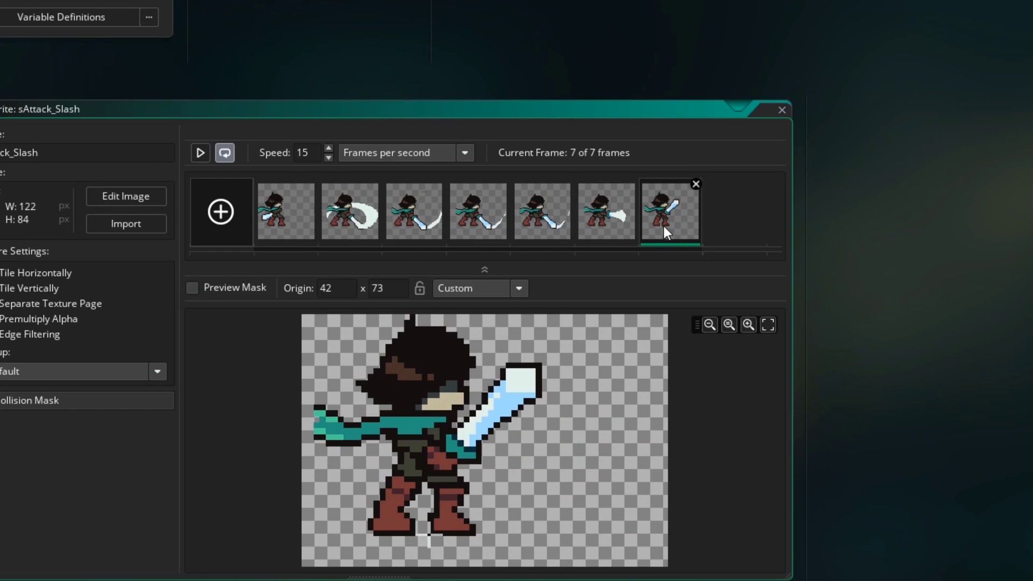
left_click(376, 222)
left_click(438, 227)
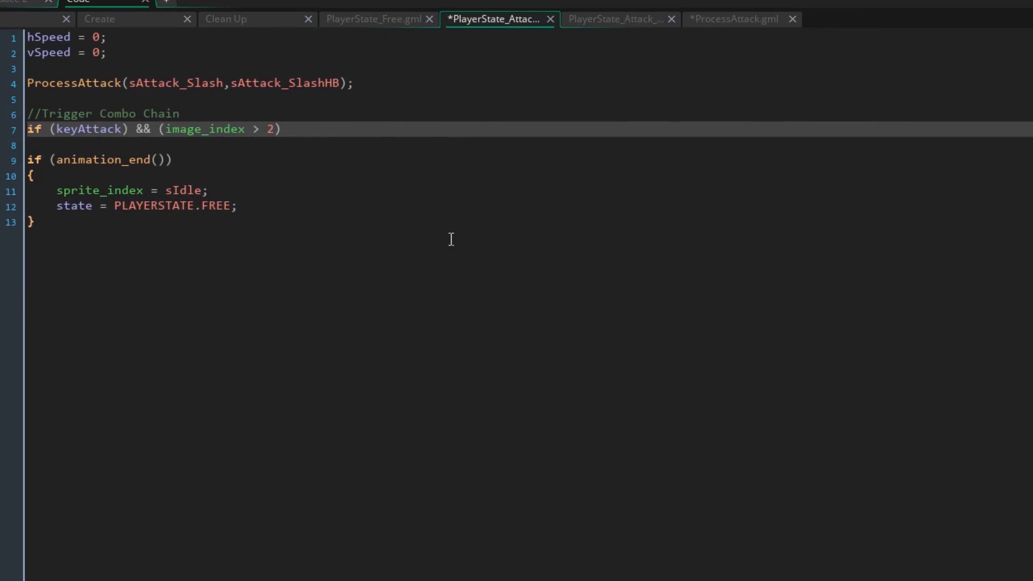
- Add a { } block containing state = PLAYERSTATE.ATTACK_COMBO; under the combo condition
left_click(420, 155)
left_click(420, 139)
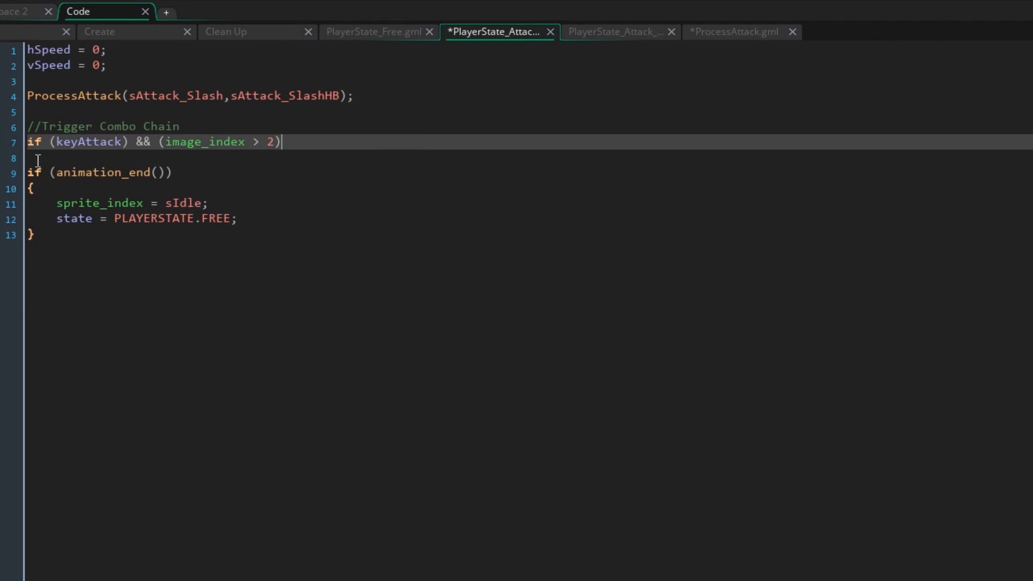
key("Return")
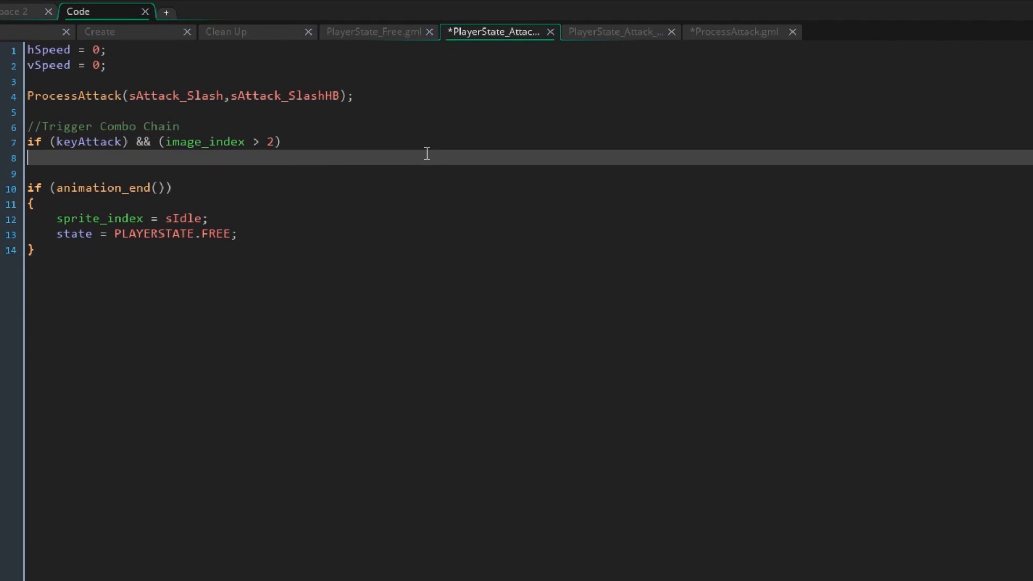
type("{")
key("Return")
key("Return")
key("BackSpace")
type("}")
key("Up")
key("End")
type("state = PLAYERSTATE.ATTACK_COMBO")
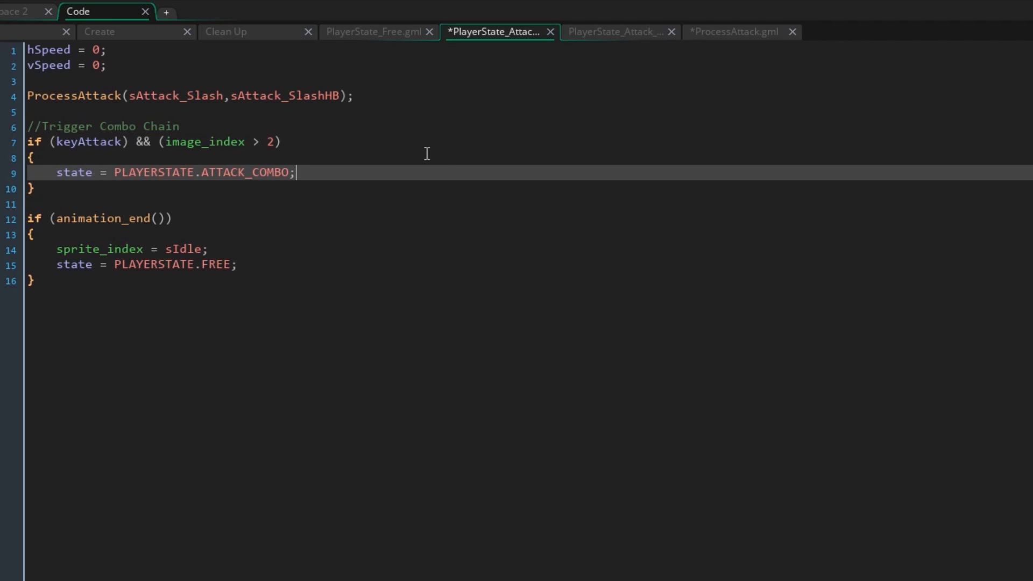
left_click(469, 325)
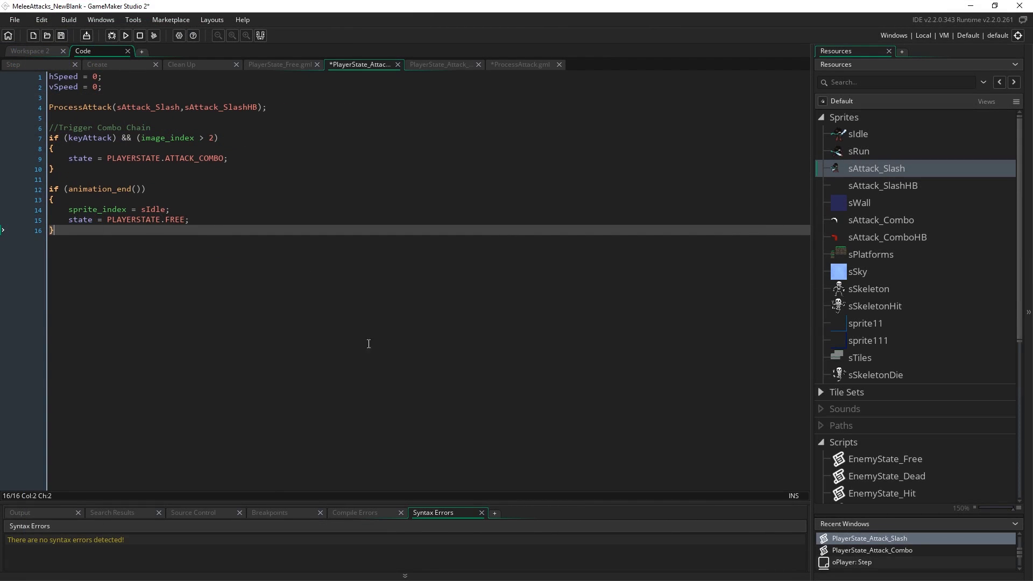
scroll(942, 347, "down", 1)
scroll(941, 347, "down", 3)
scroll(941, 347, "down", 2)
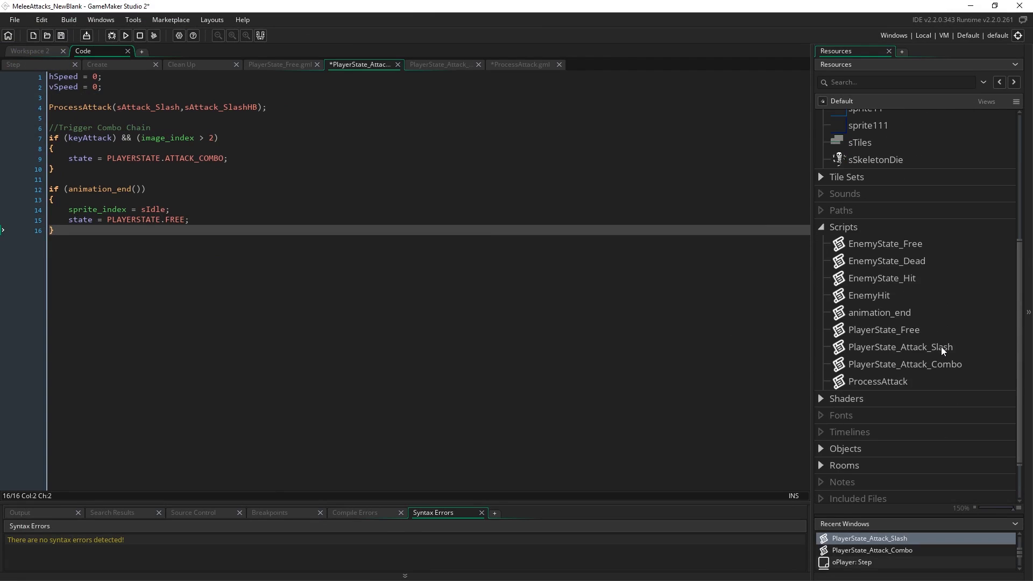
- Paste all PlayerState_Attack_Slash code into PlayerState_Attack_Combo and rename sAttack_Slash to sAttack_Combo
double_click(867, 365)
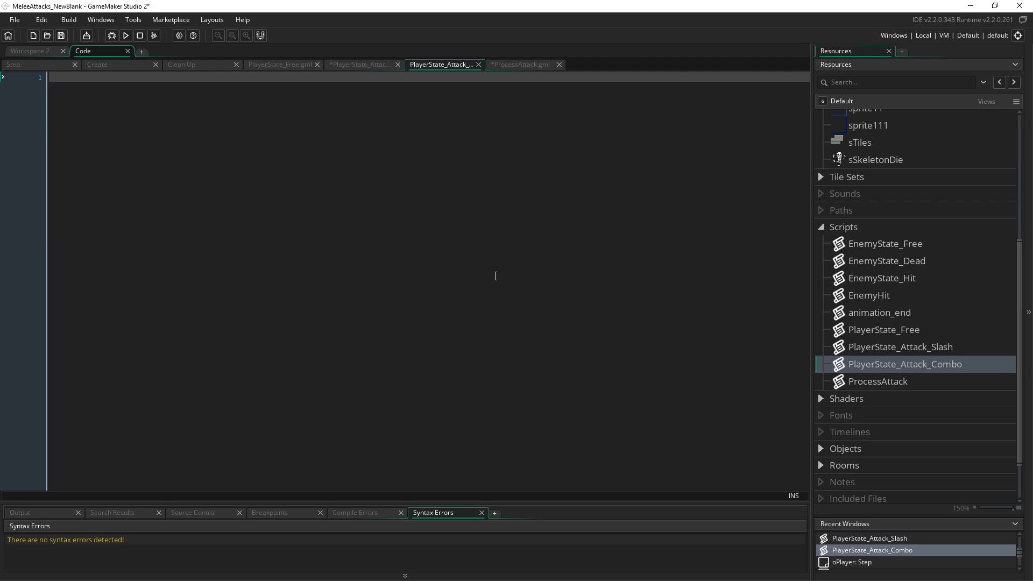
double_click(902, 350)
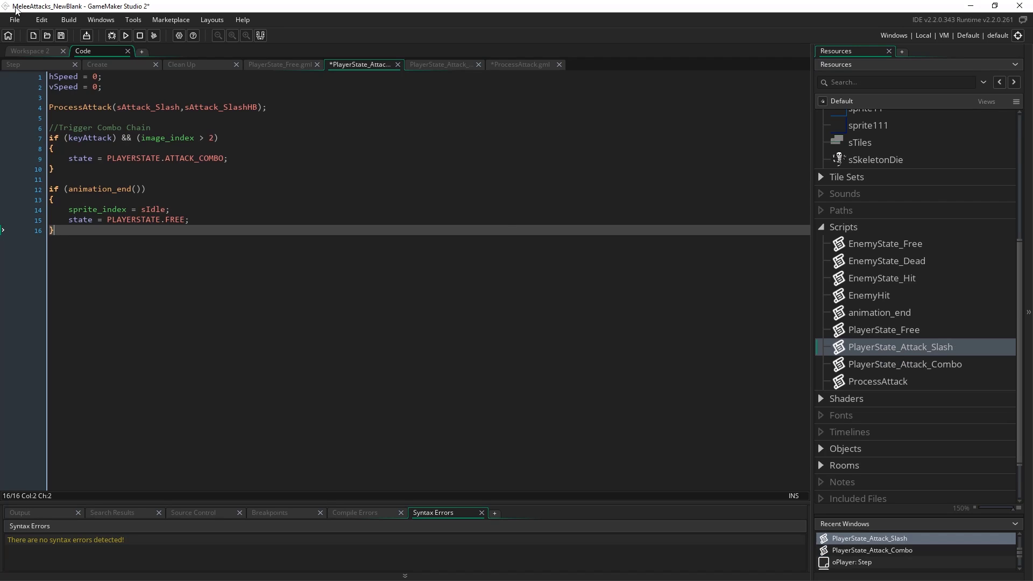
key("ctrl+a")
key("ctrl+c")
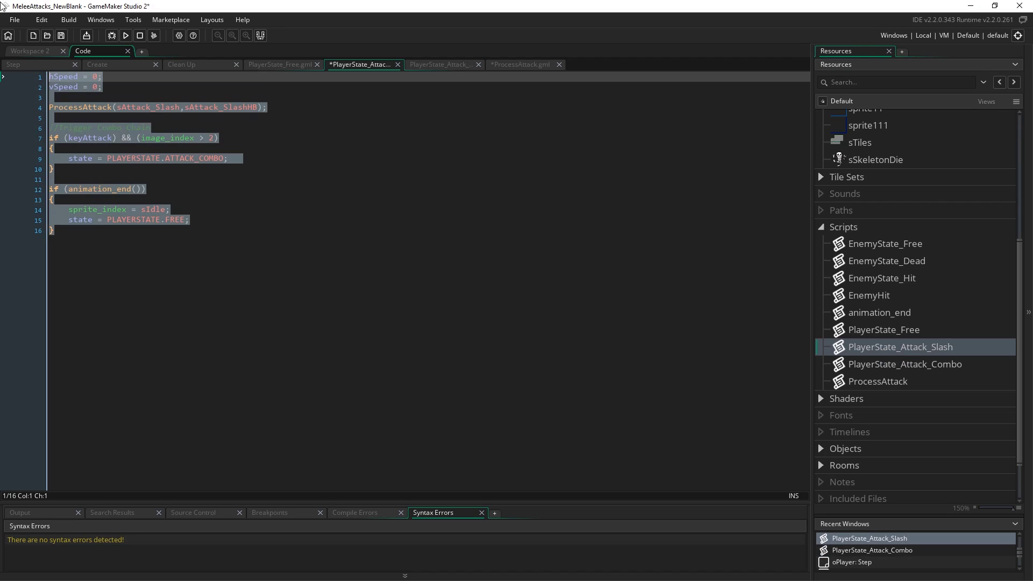
double_click(896, 361)
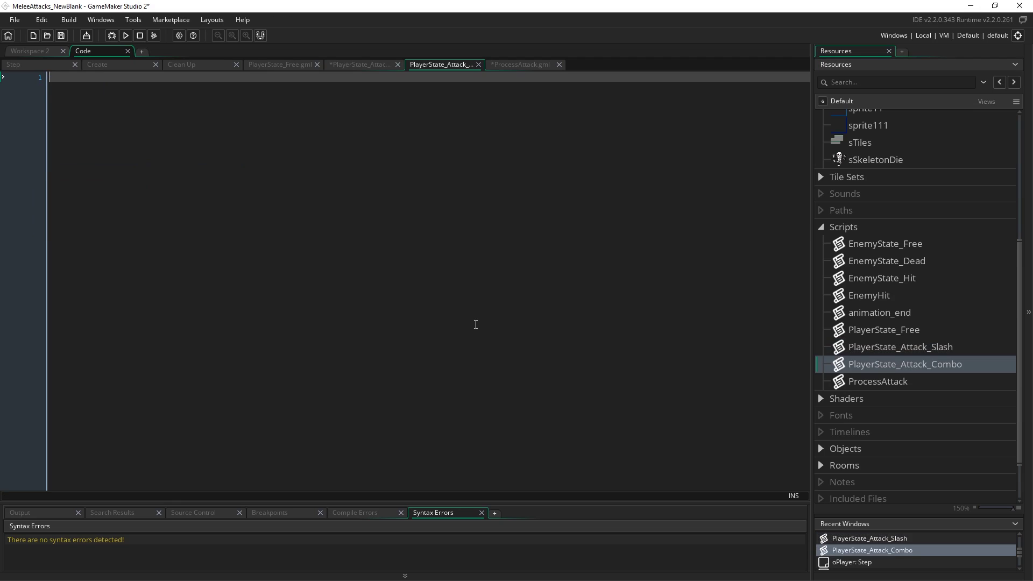
key("ctrl+v")
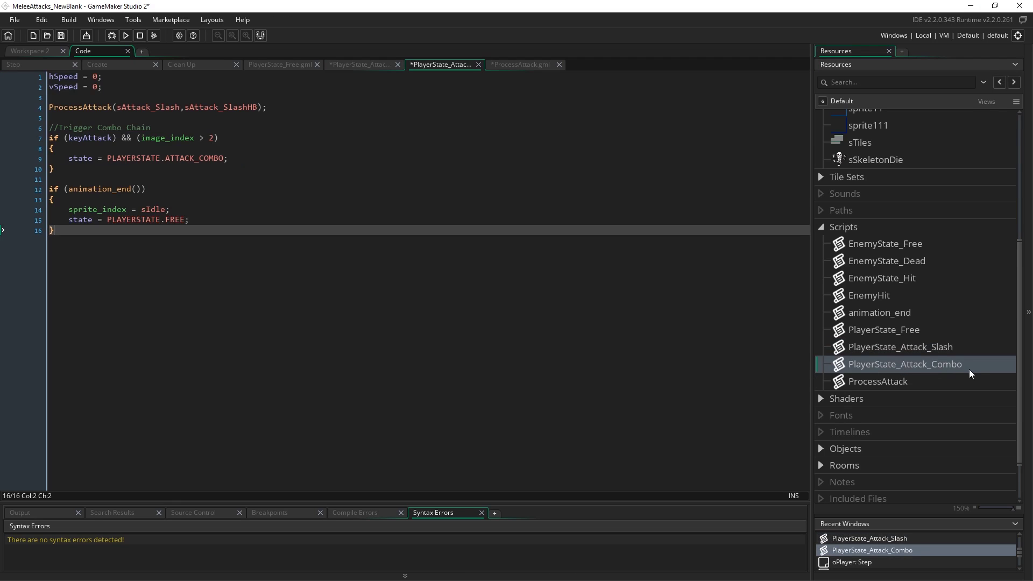
left_click(179, 107)
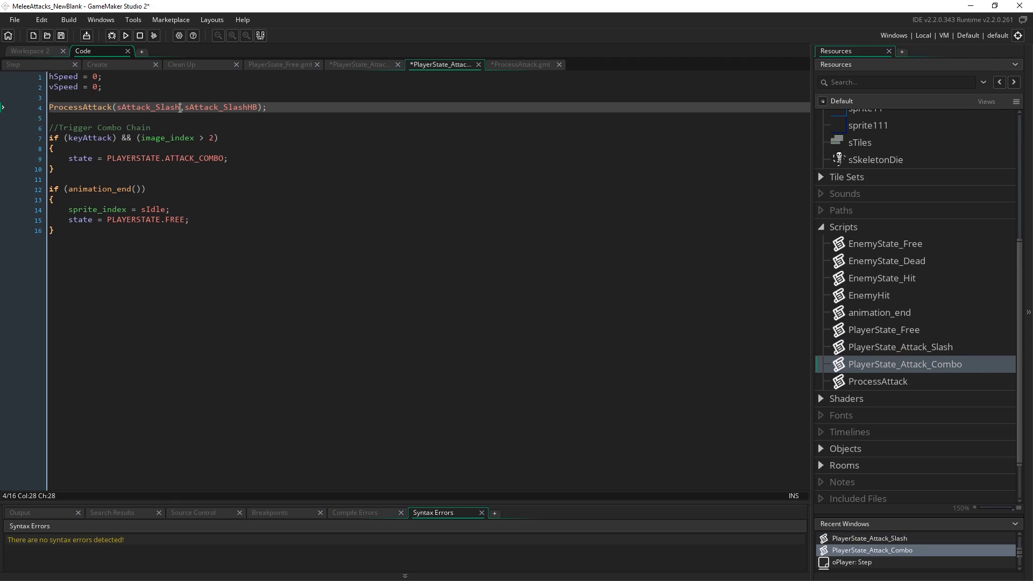
key("BackSpace")
key("BackSpace")
key("BackSpace")
key("BackSpace")
key("BackSpace")
type("C")
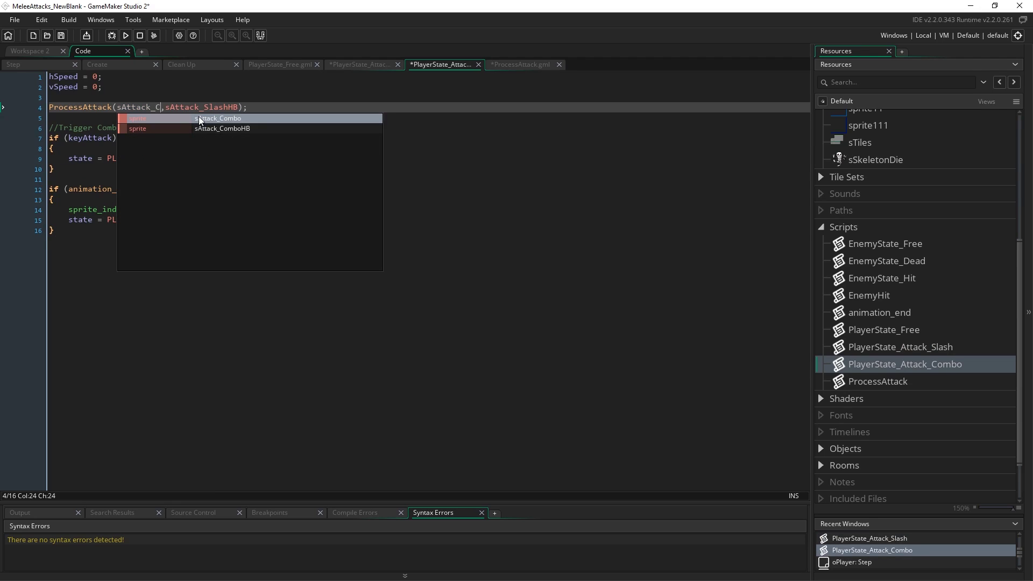
type("ombo")
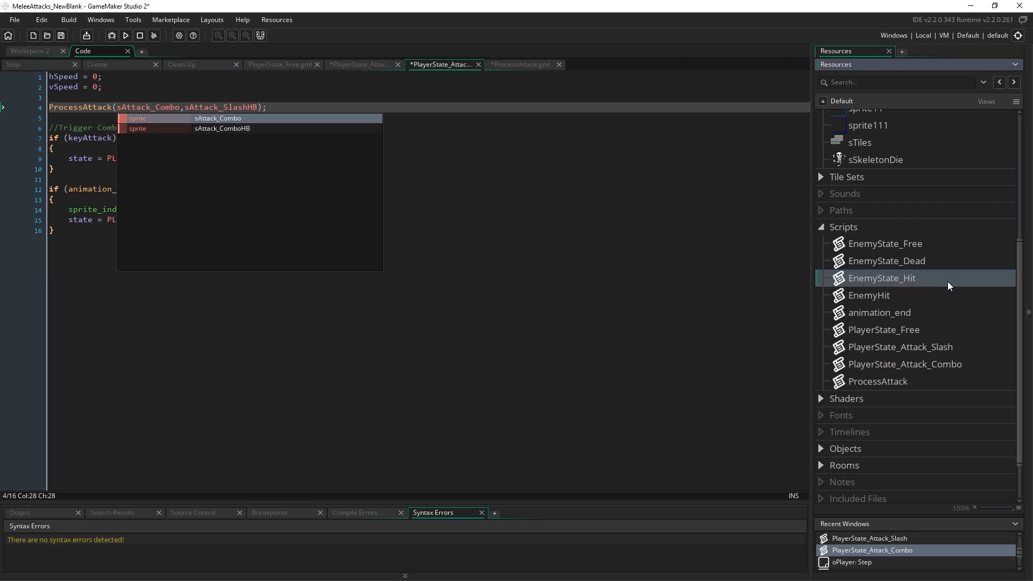
scroll(949, 281, "up", 3)
scroll(958, 286, "up", 2)
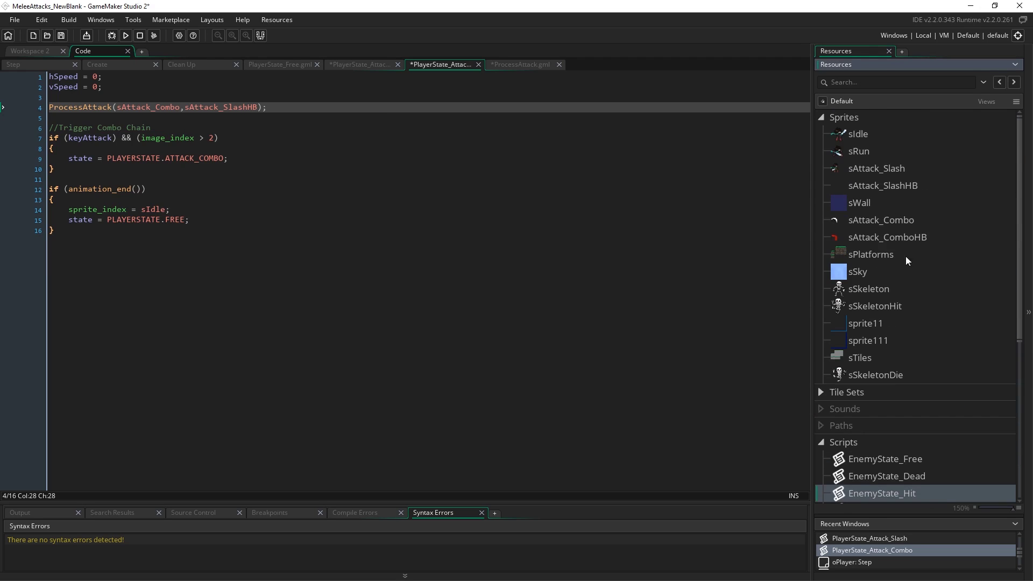
- Open sAttack_Combo, play and pause its animation, and step through all five frames
double_click(903, 222)
left_click(166, 147)
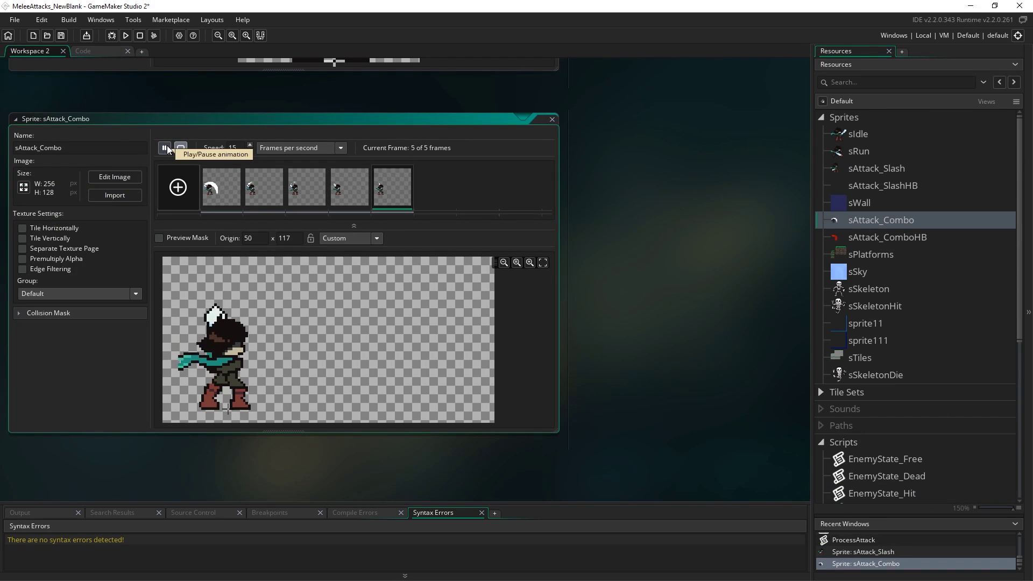
left_click(166, 147)
left_click(216, 184)
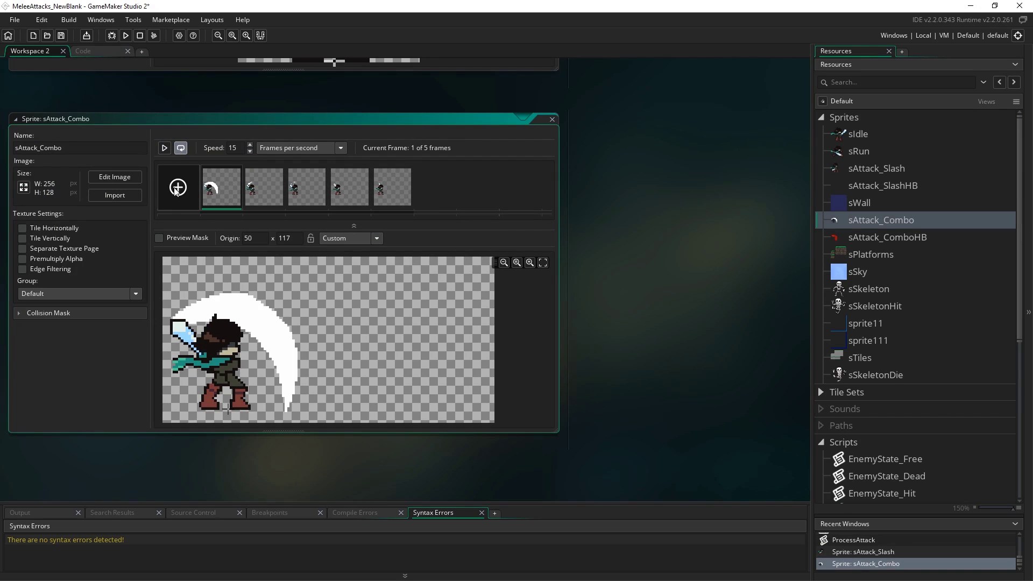
left_click(265, 182)
left_click(309, 185)
left_click(354, 195)
left_click(396, 192)
- Compare the first two combo frames, then step forward again to the final frame
left_click(212, 185)
left_click(268, 195)
left_click(220, 184)
left_click(256, 189)
left_click(307, 190)
left_click(349, 190)
left_click(393, 191)
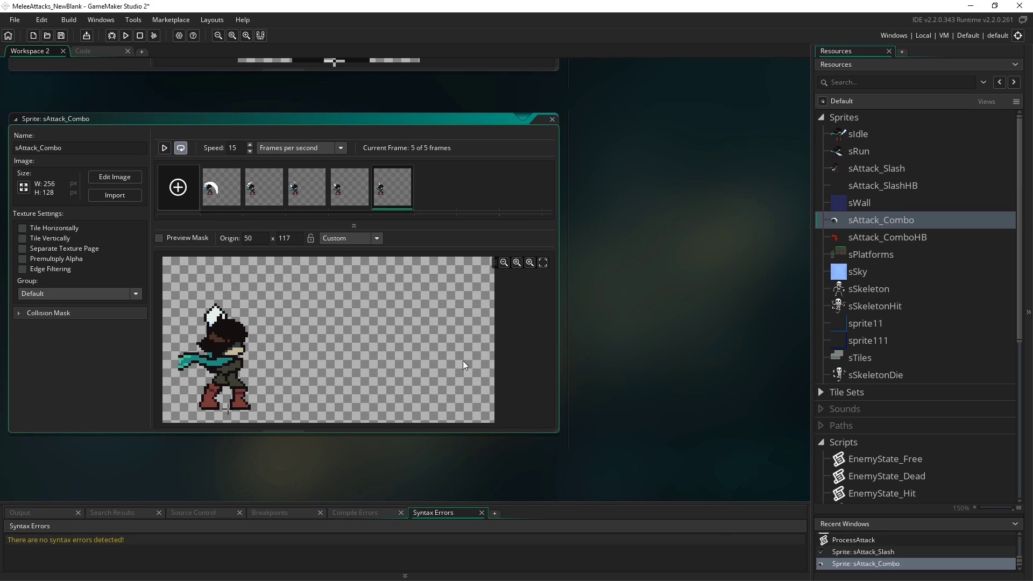
double_click(854, 237)
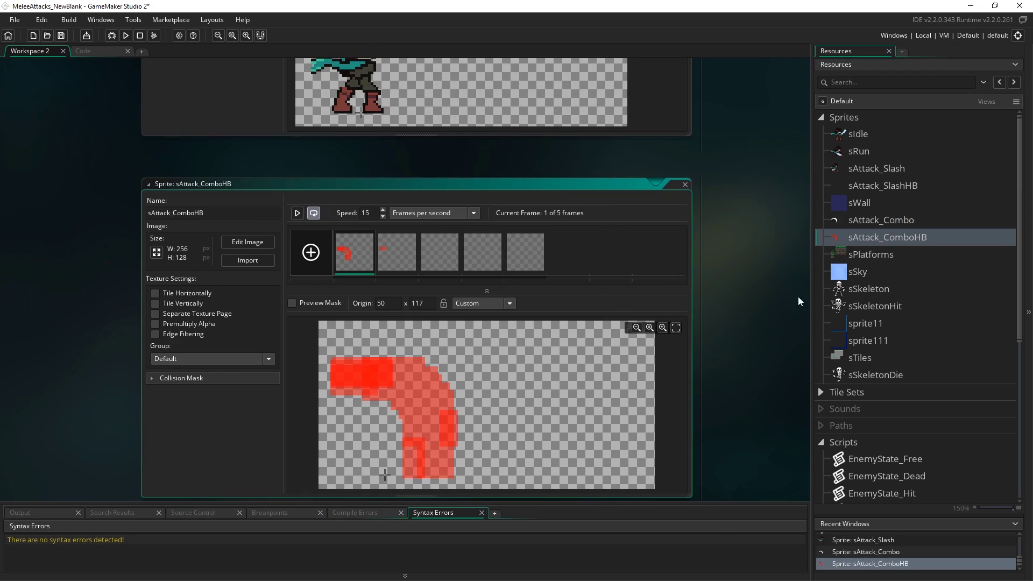
left_click(257, 246)
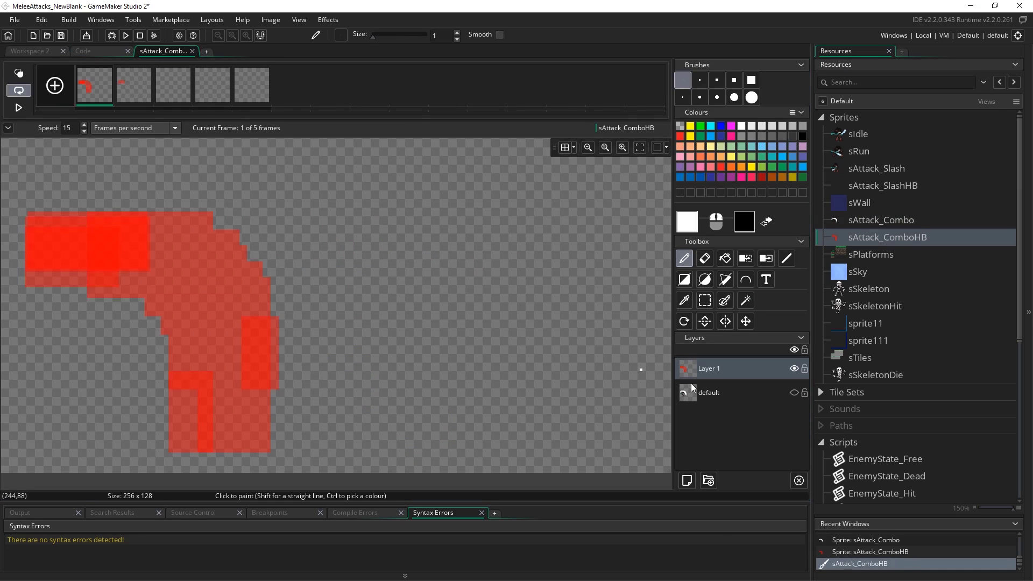
left_click(793, 393)
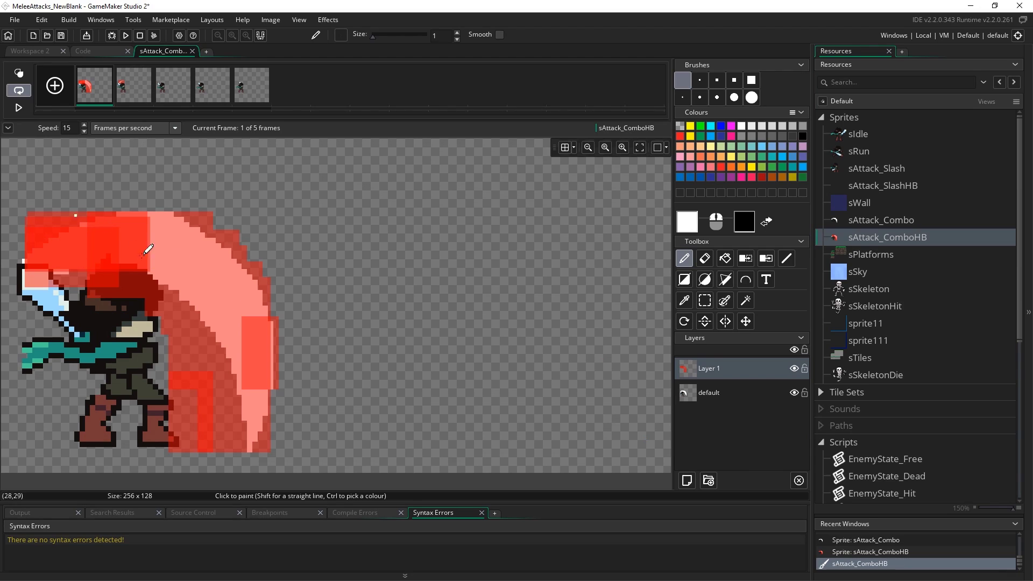
left_click(793, 392)
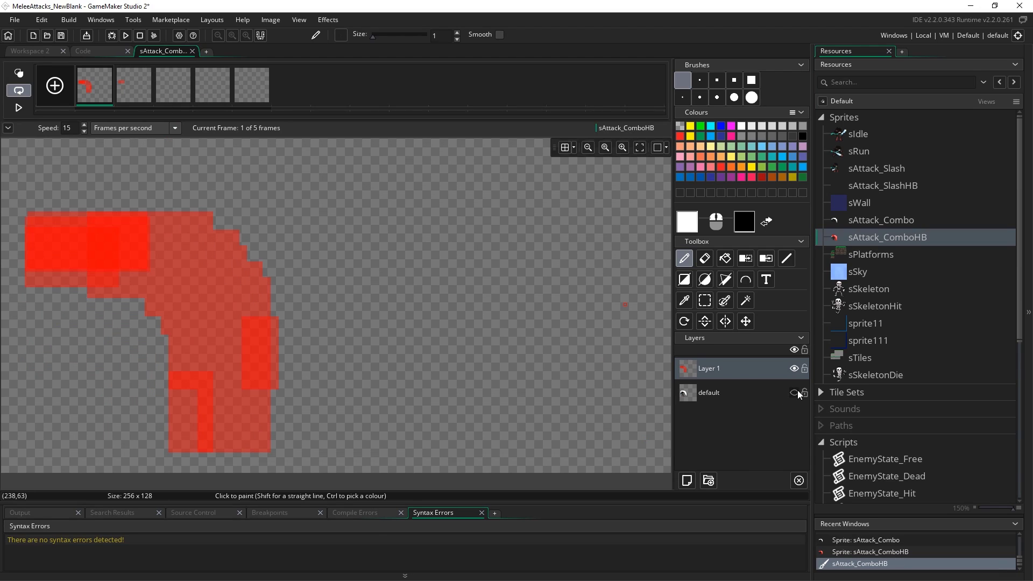
left_click(129, 96)
left_click(172, 89)
left_click(213, 89)
left_click(252, 89)
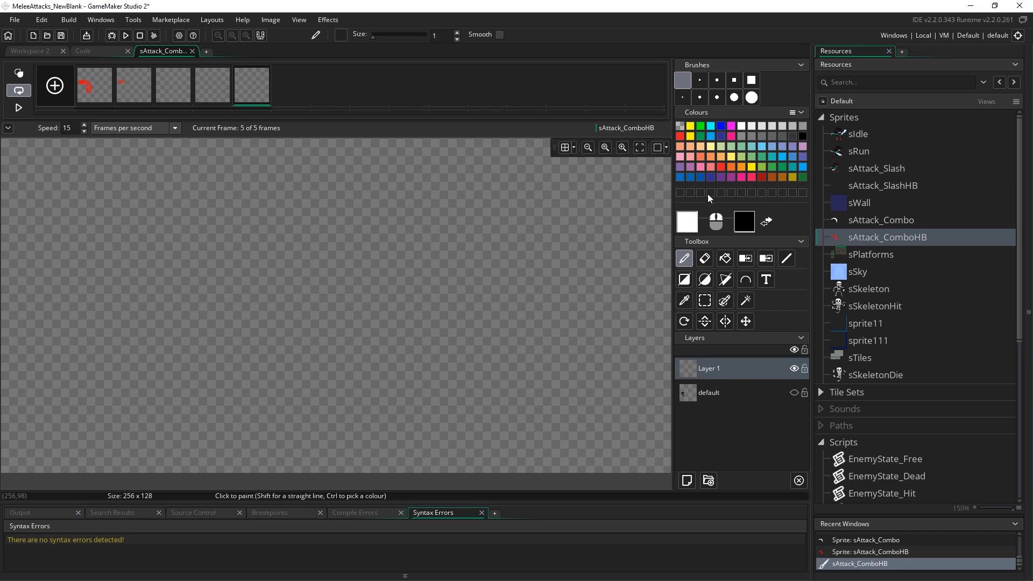
left_click(737, 395)
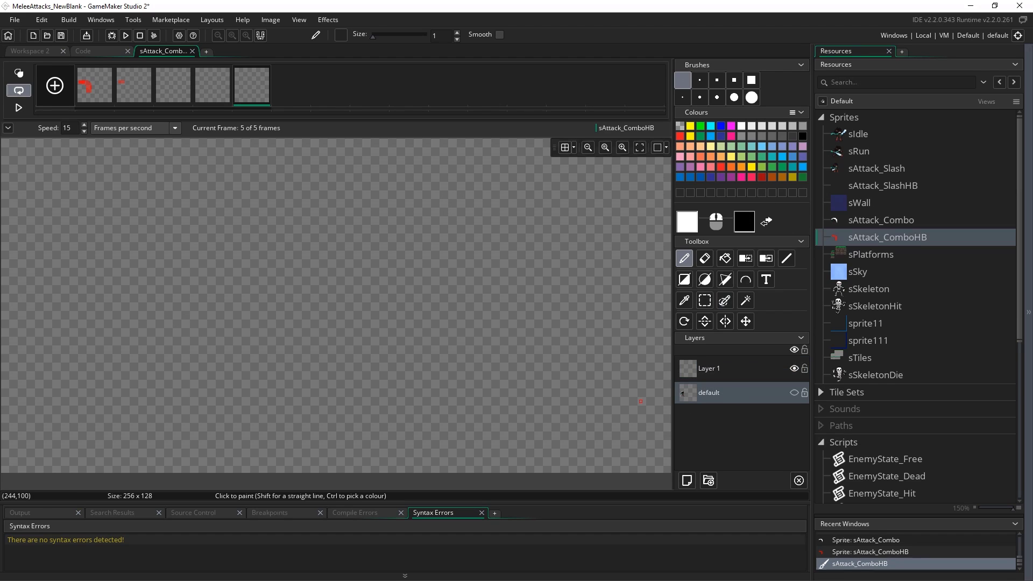
left_click(794, 392)
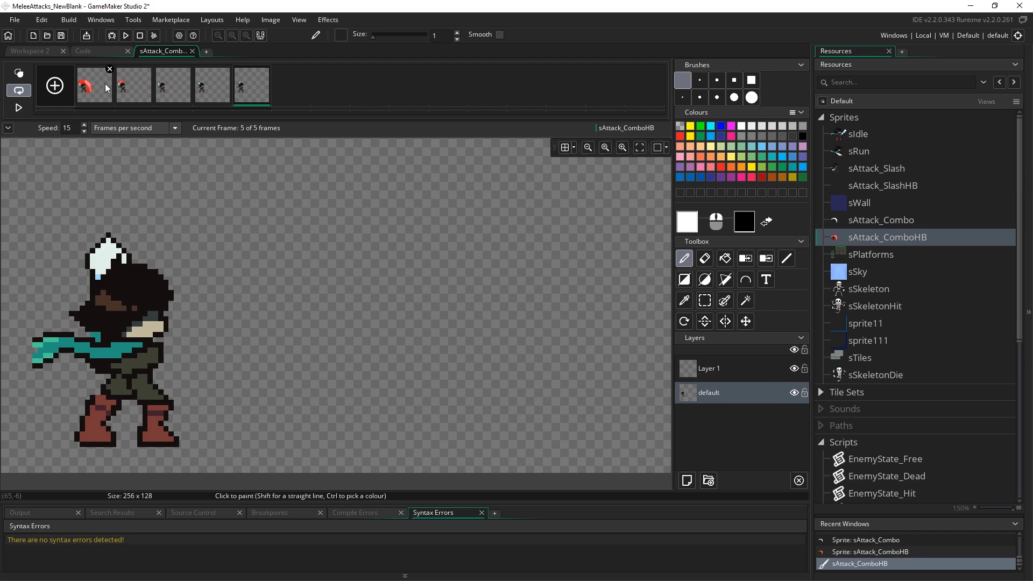
left_click(103, 89)
left_click(794, 393)
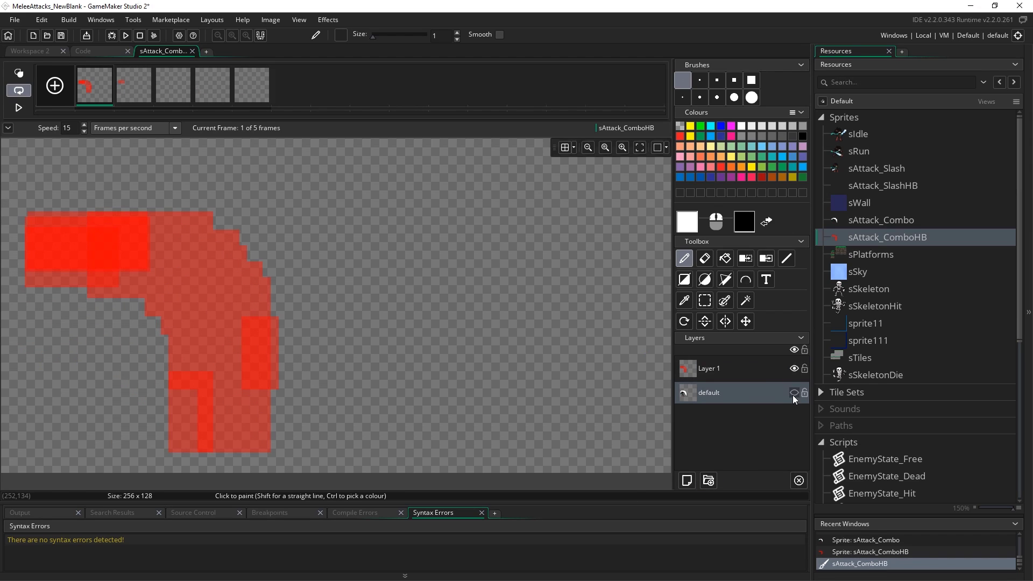
left_click(794, 392)
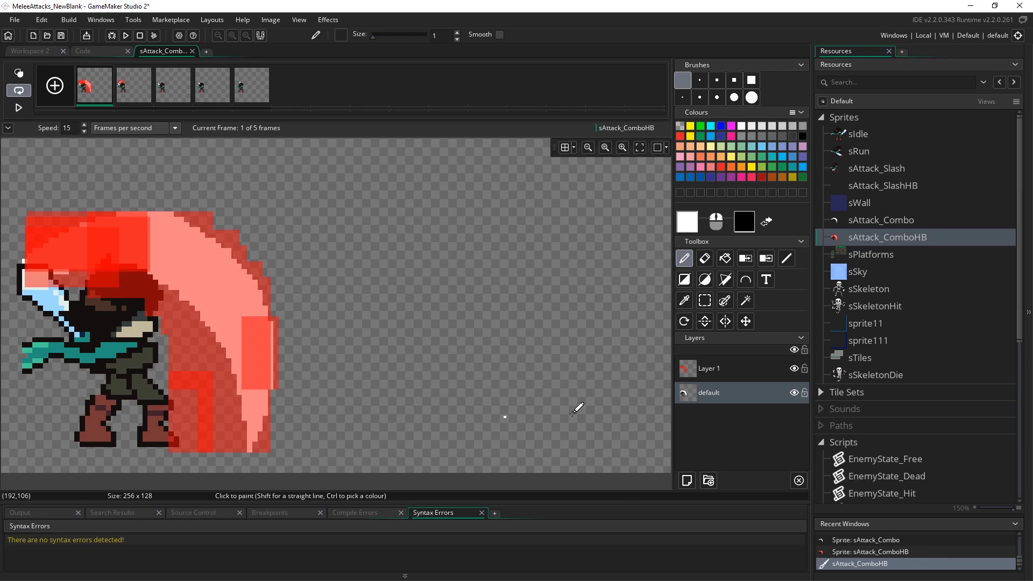
left_click(794, 392)
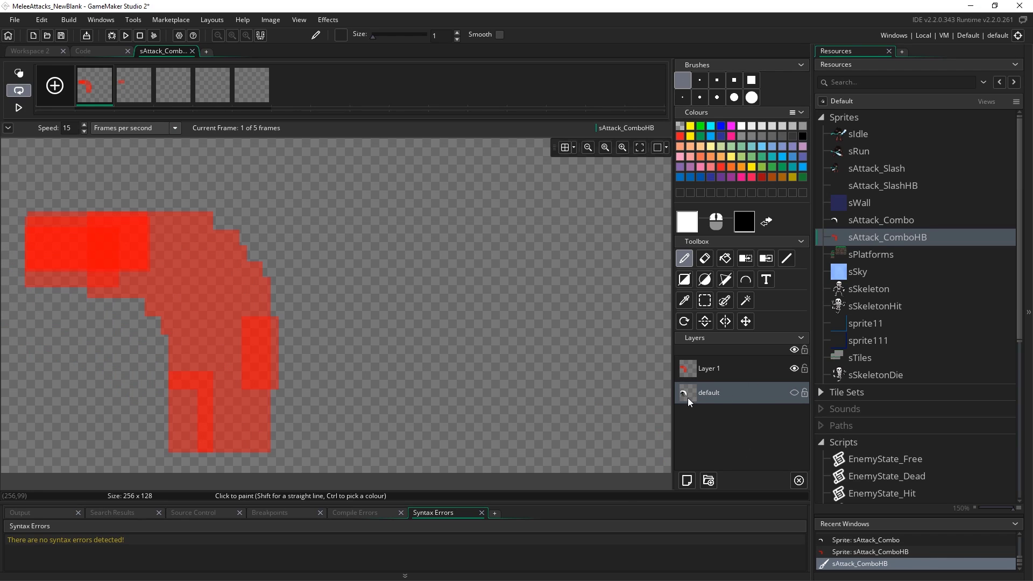
- Close the hitbox image editor and set its collision mask to Automatic, Precise Per Frame
left_click(192, 51)
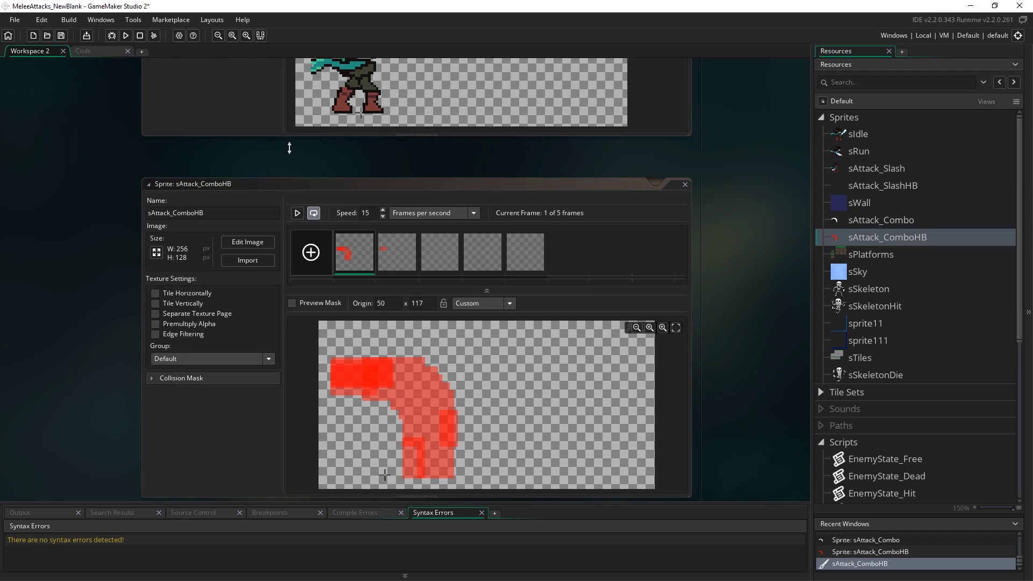
left_click_drag(633, 430, 638, 384)
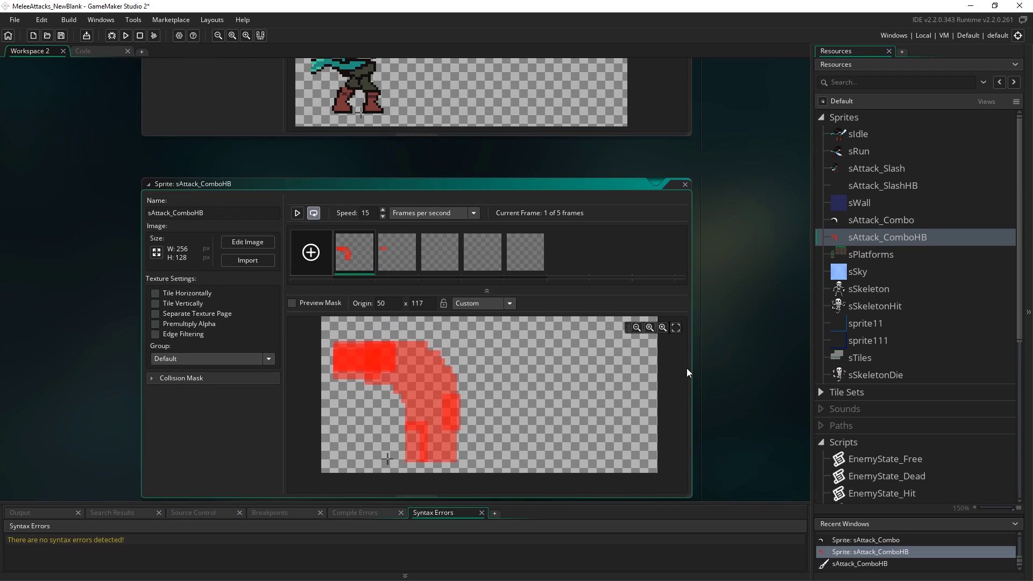
left_click(152, 378)
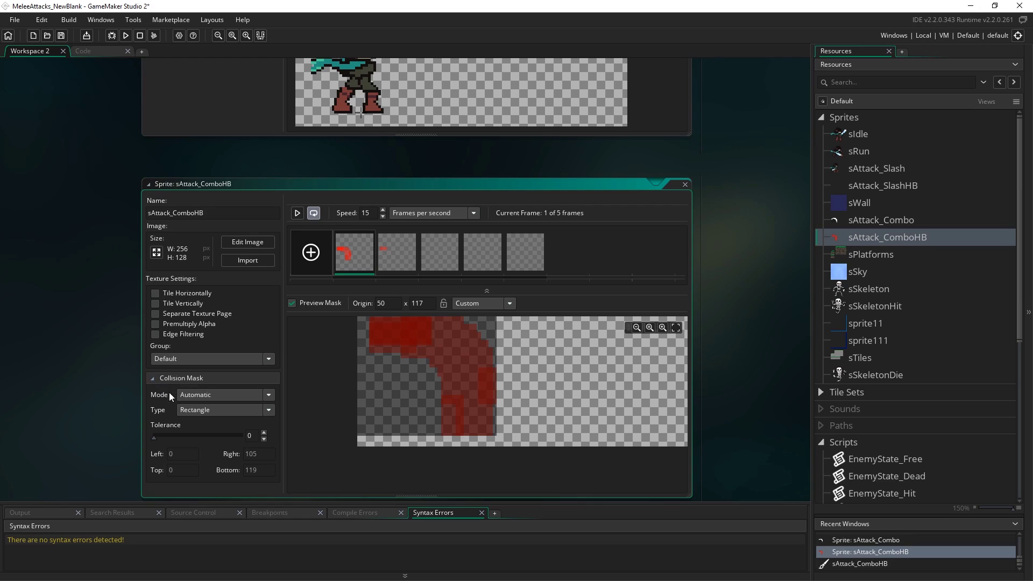
left_click_drag(551, 392, 614, 424)
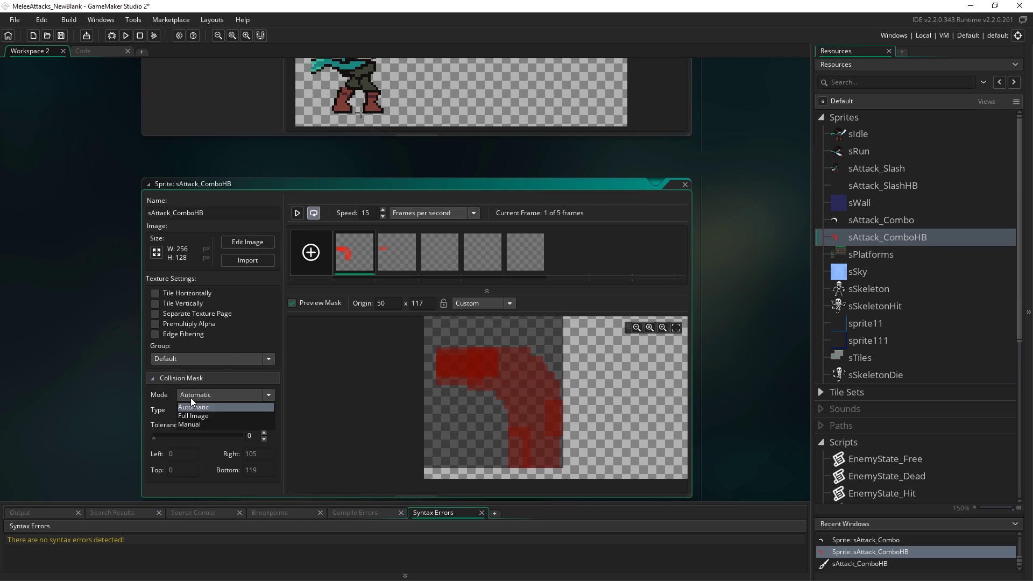
left_click(208, 395)
left_click(208, 407)
left_click(215, 465)
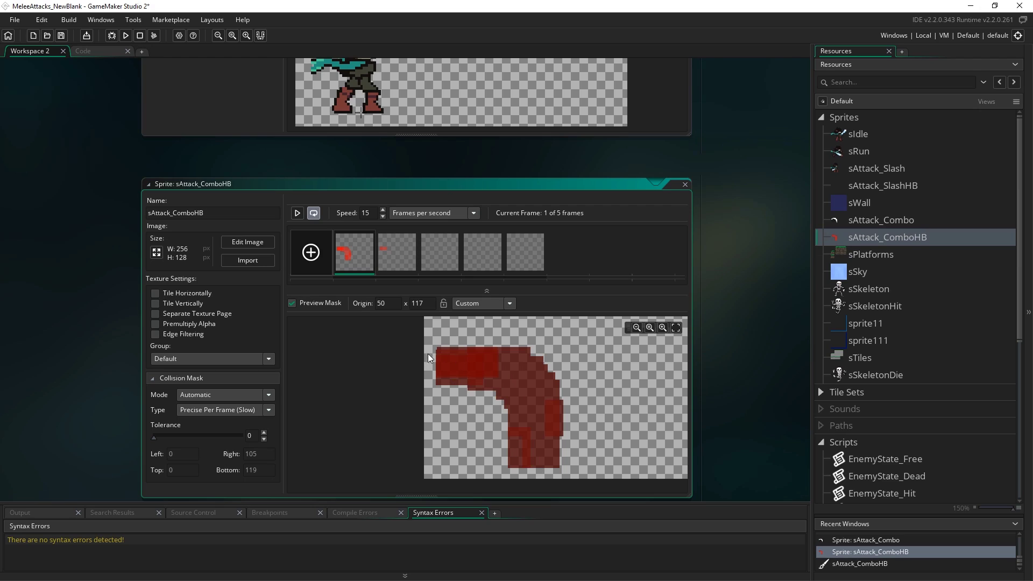
- Preview the sAttack_ComboHB mask on frames 1 and 2
left_click(395, 263)
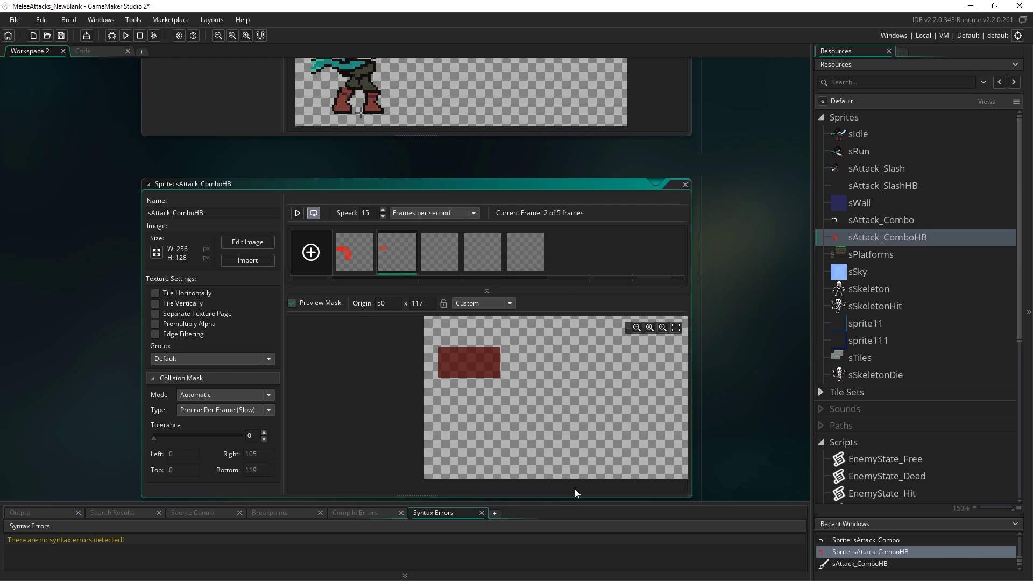
left_click(347, 257)
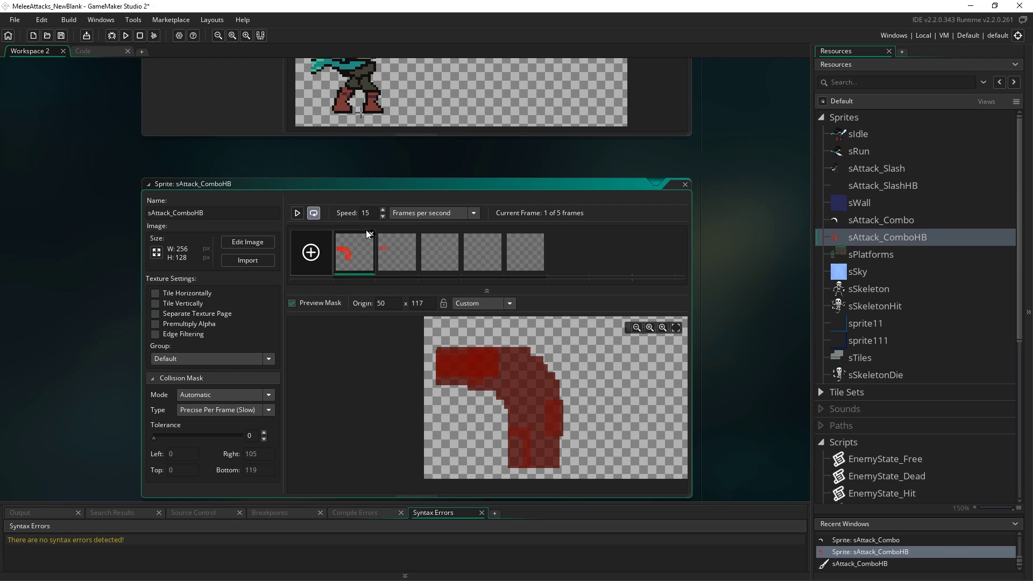
left_click(390, 258)
left_click(343, 262)
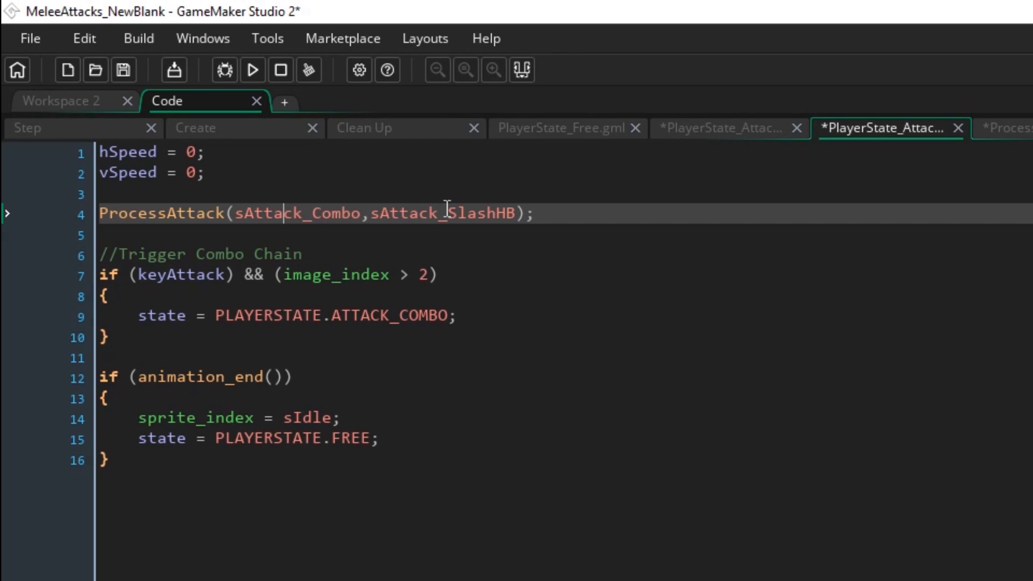
- Change the hitbox to sAttack_ComboHB on line 4 and the chained state to ATTACK_SLASH on line 9
left_click_drag(447, 213, 493, 216)
type("Combo")
left_click(587, 300)
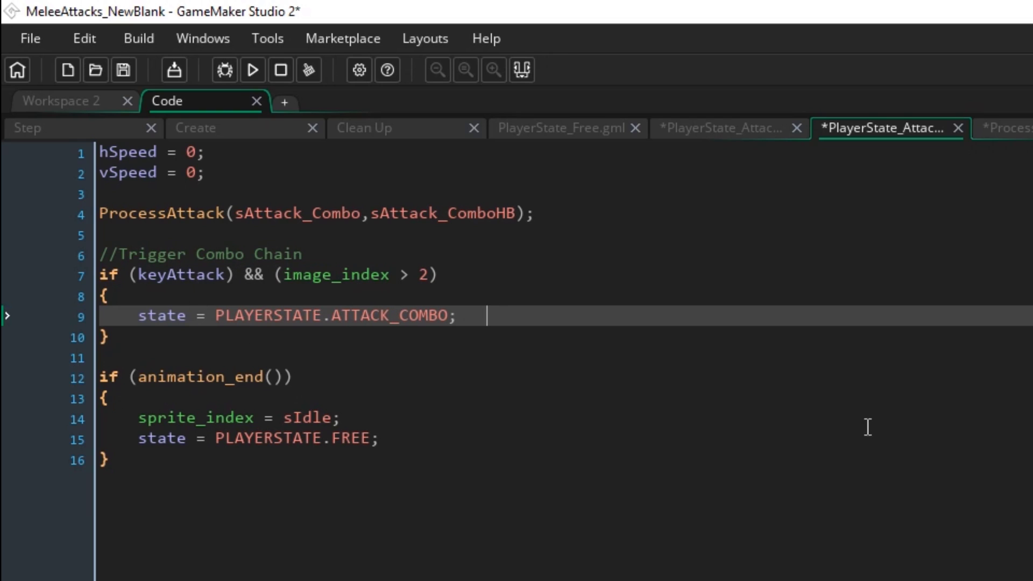
left_click_drag(396, 316, 449, 320)
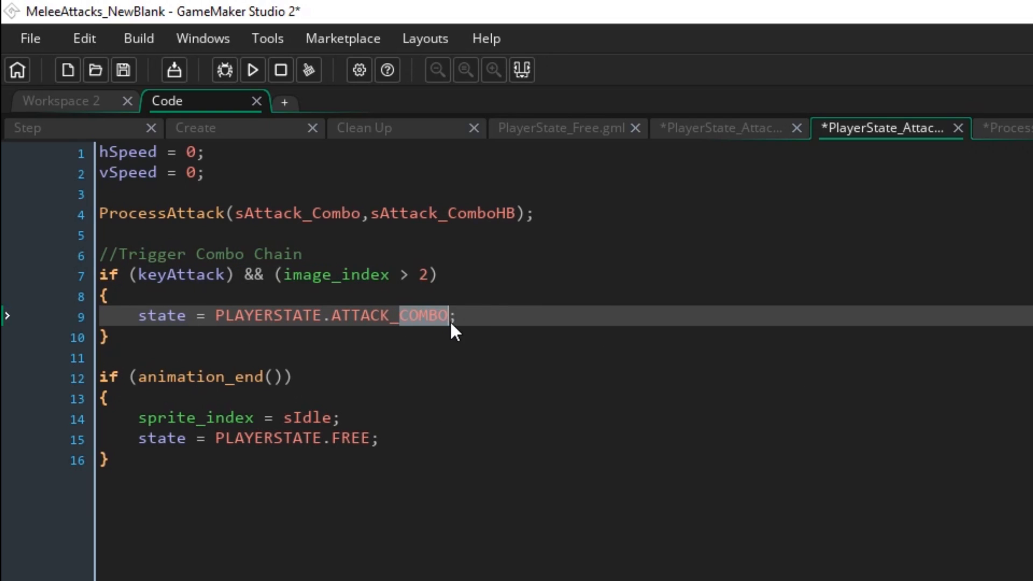
type("SLASHJ")
key("BackSpace")
left_click(108, 297)
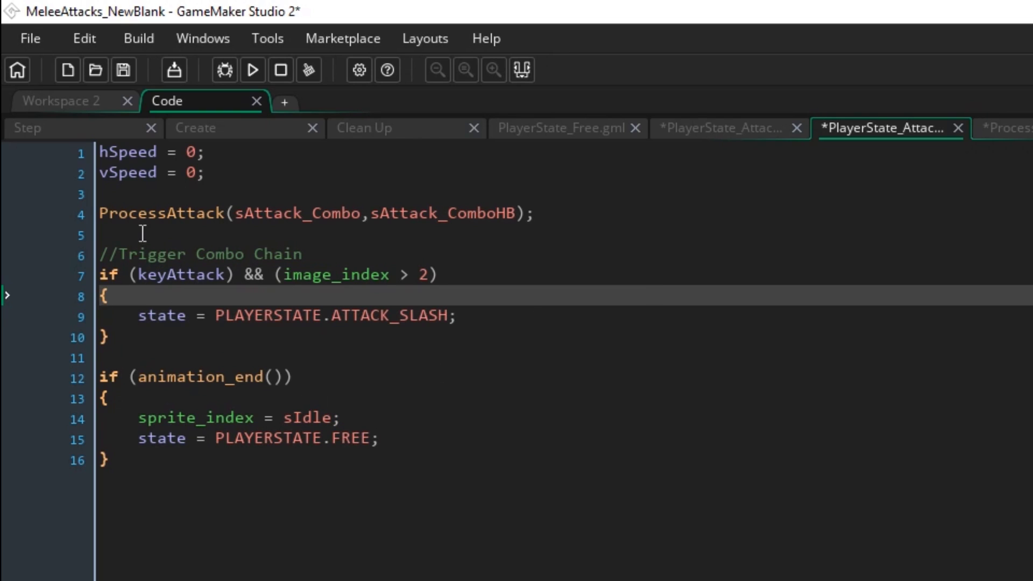
- Delete the combo chain block on lines 6–10, then undo to restore it
left_click_drag(224, 339, 68, 252)
key("Delete")
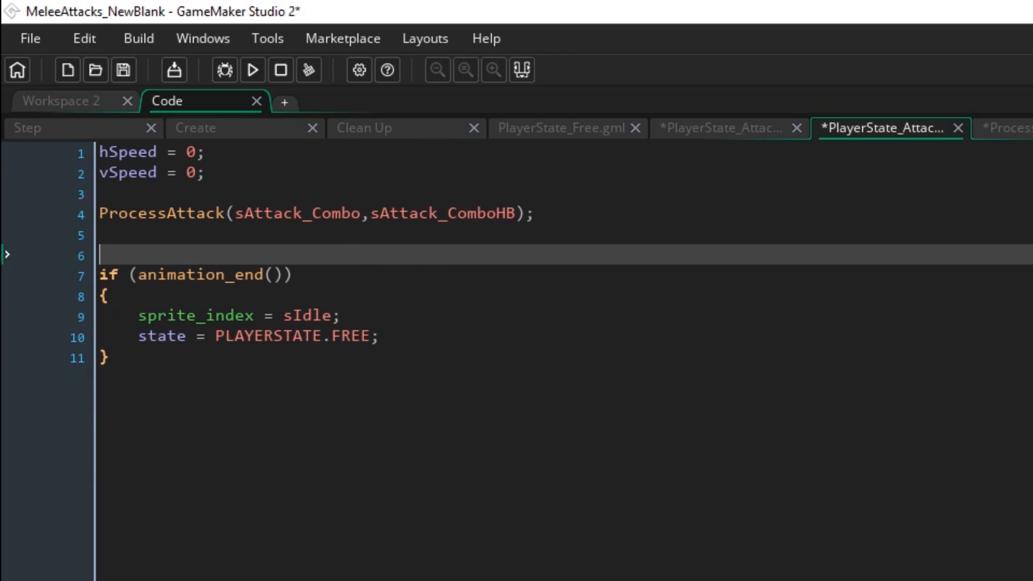
key("ctrl+z")
left_click(386, 469)
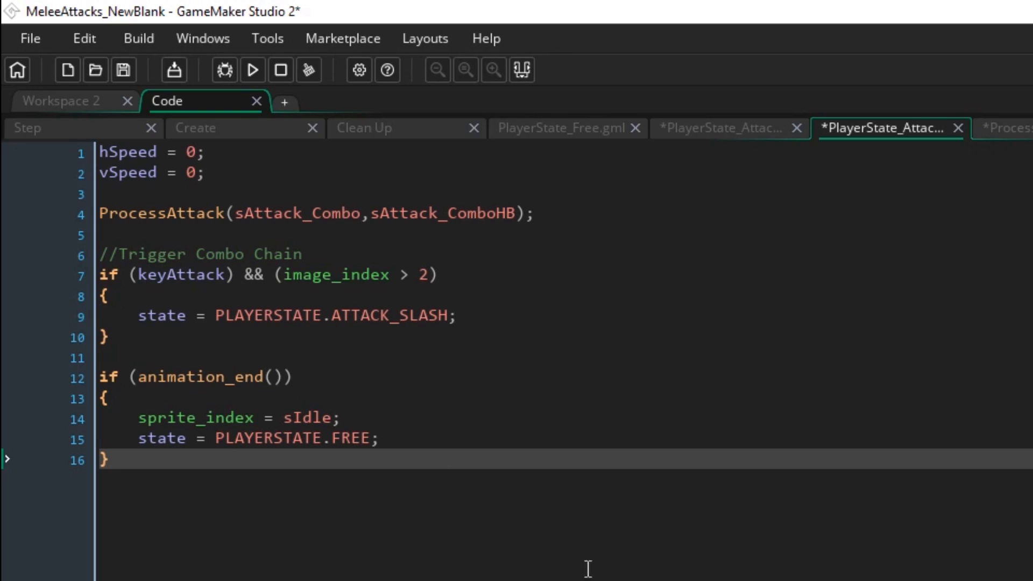
- Review the line 7 image_index condition, the chain block, and the animation-end block on lines 12–16
left_click(301, 288)
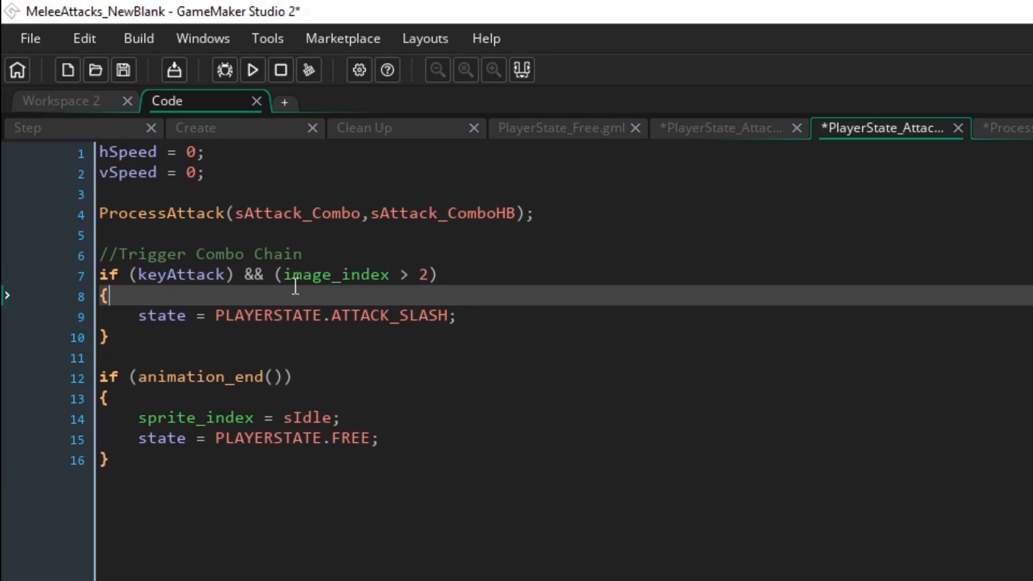
left_click(369, 275)
left_click(427, 274)
left_click(461, 395)
left_click_drag(338, 338, 72, 260)
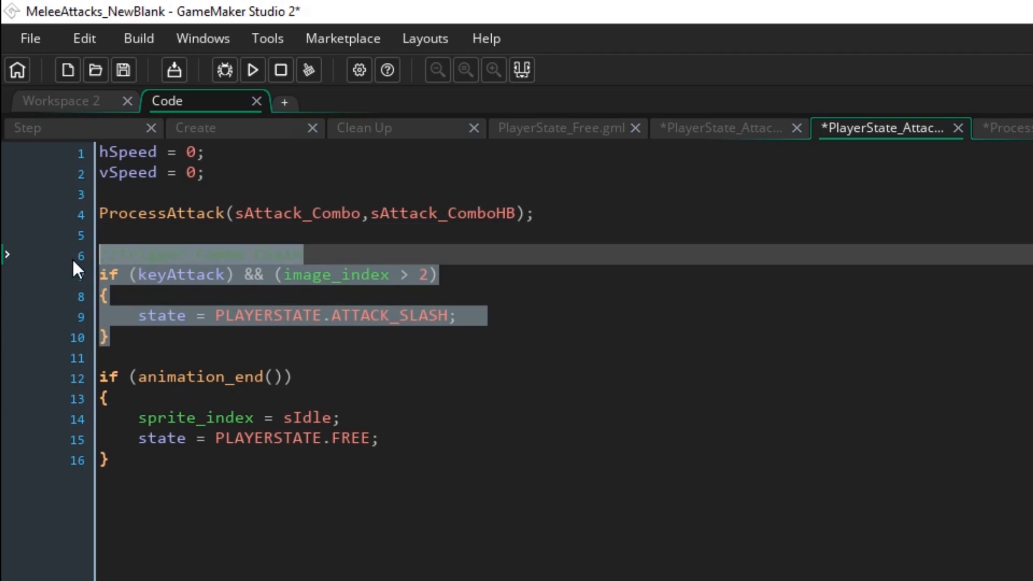
left_click(343, 369)
left_click(468, 505)
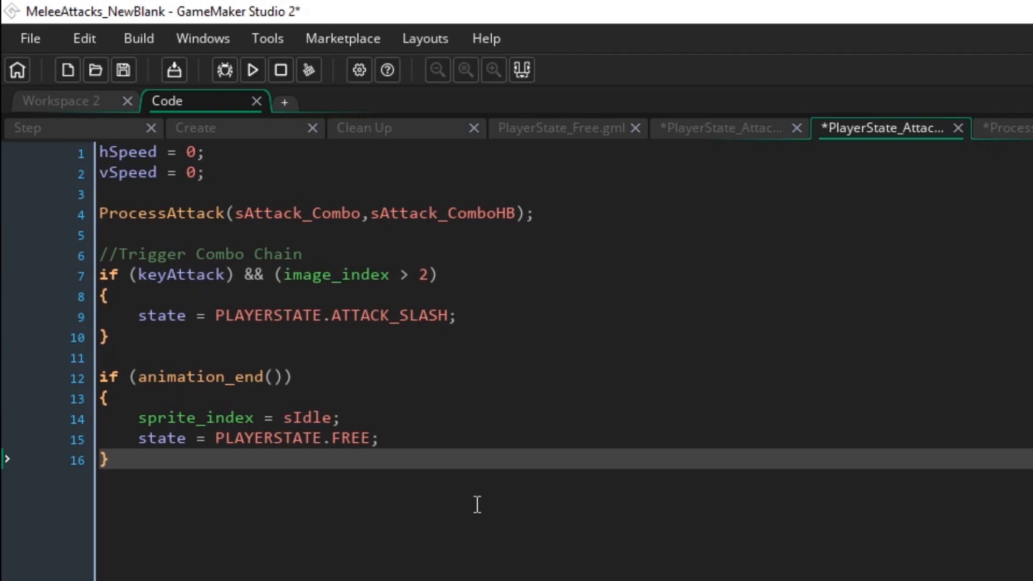
left_click_drag(340, 471, 132, 375)
left_click(278, 458)
- Save and run the game, then perform repeated slash combos facing the skeletons
left_click(122, 70)
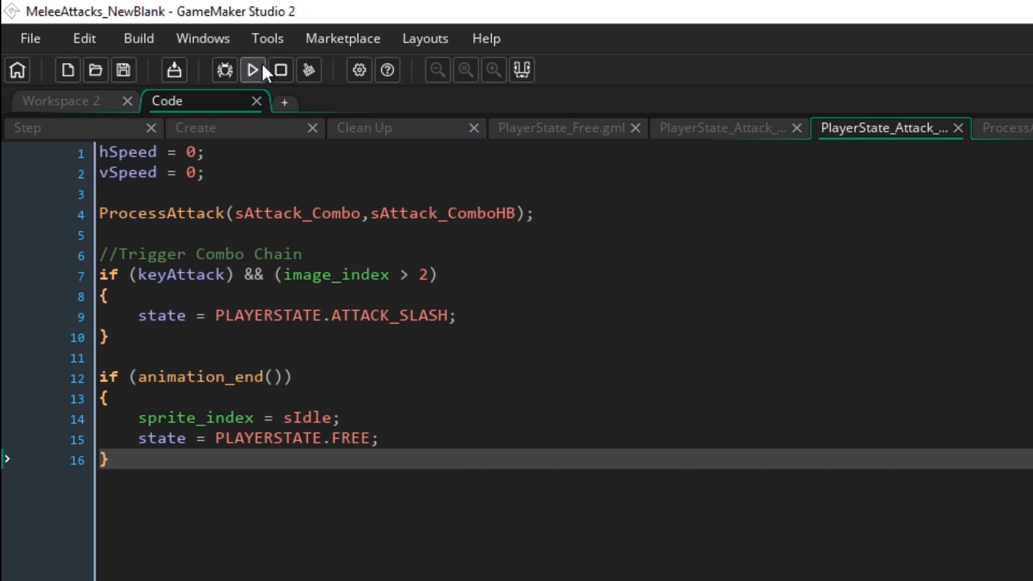
left_click(261, 66)
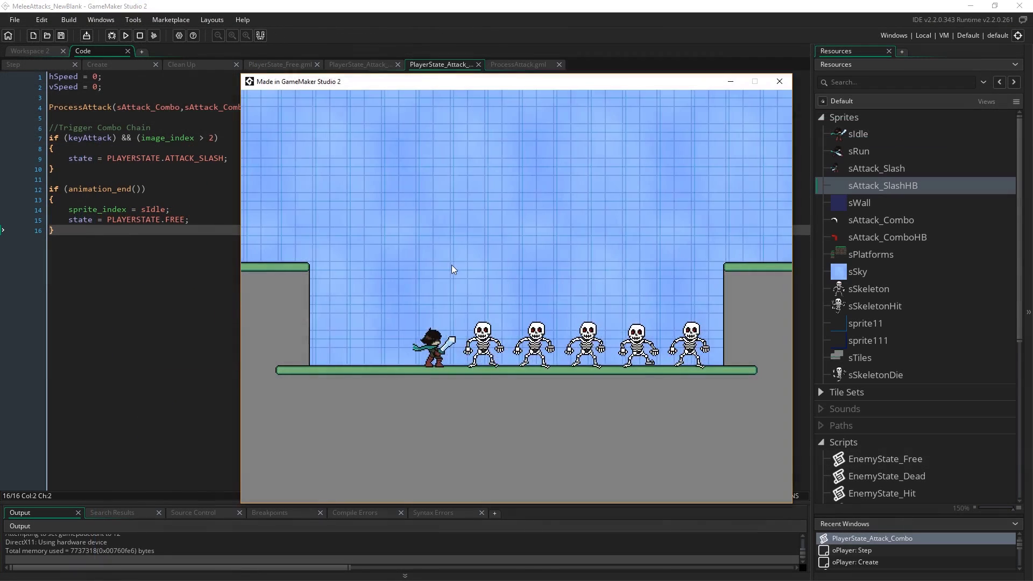
key("Left")
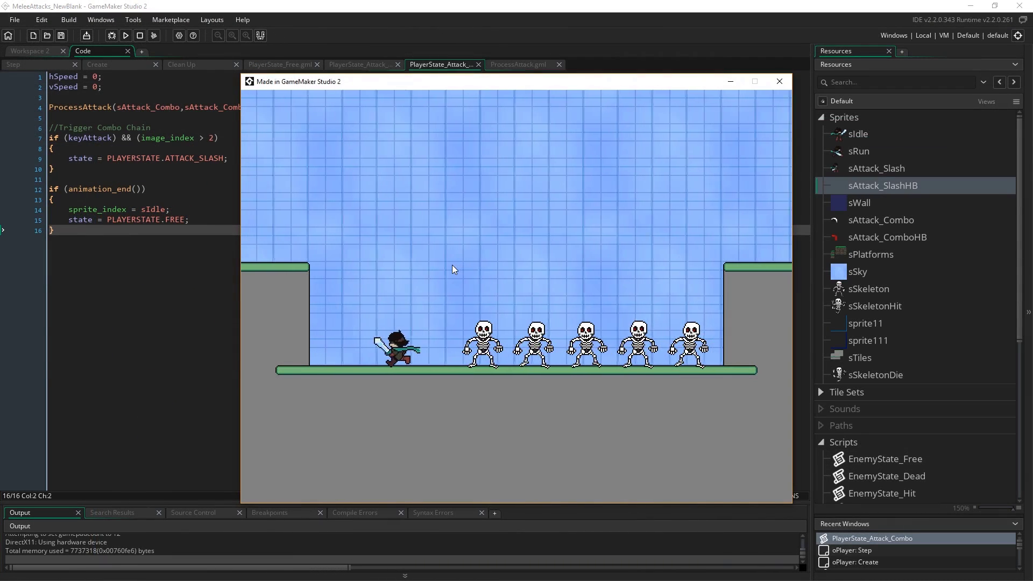
key("Right")
key("shift")
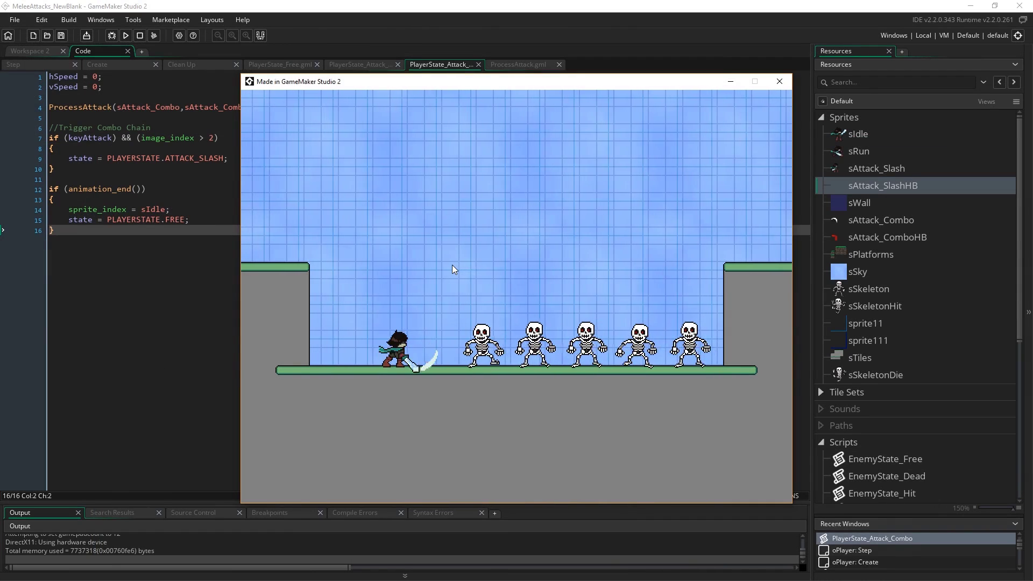
key("shift")
key("shift")
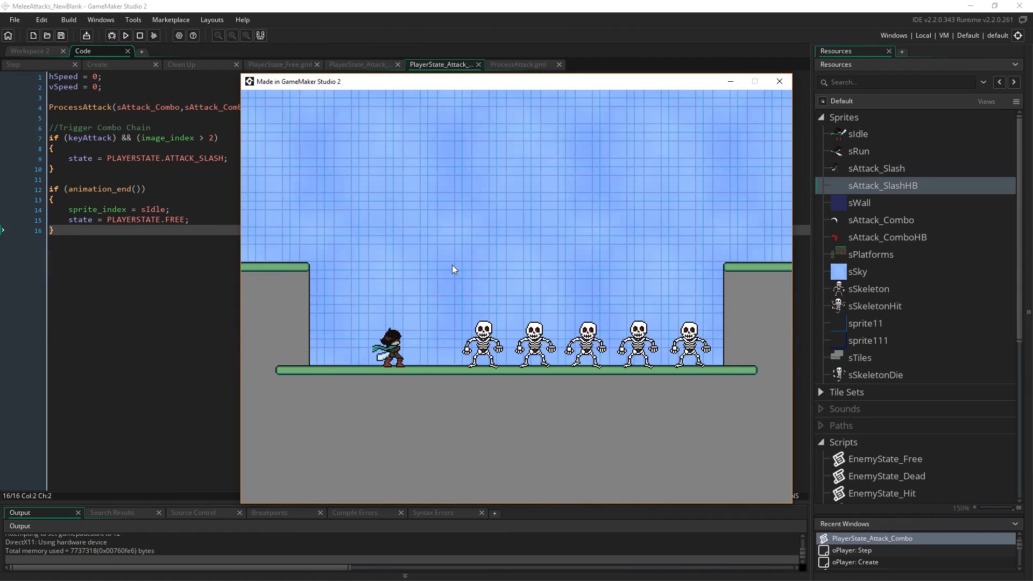
key("shift")
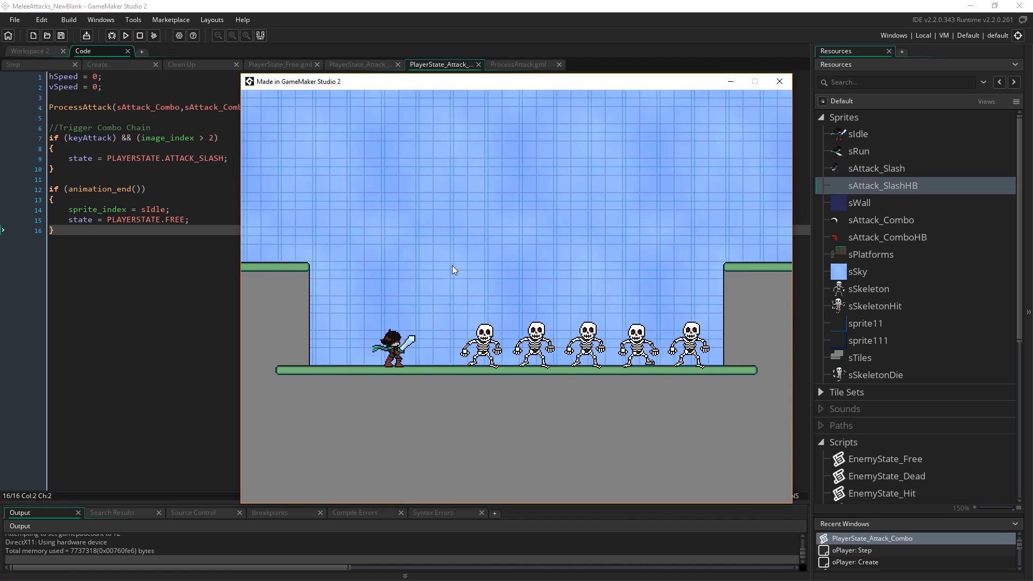
key("shift")
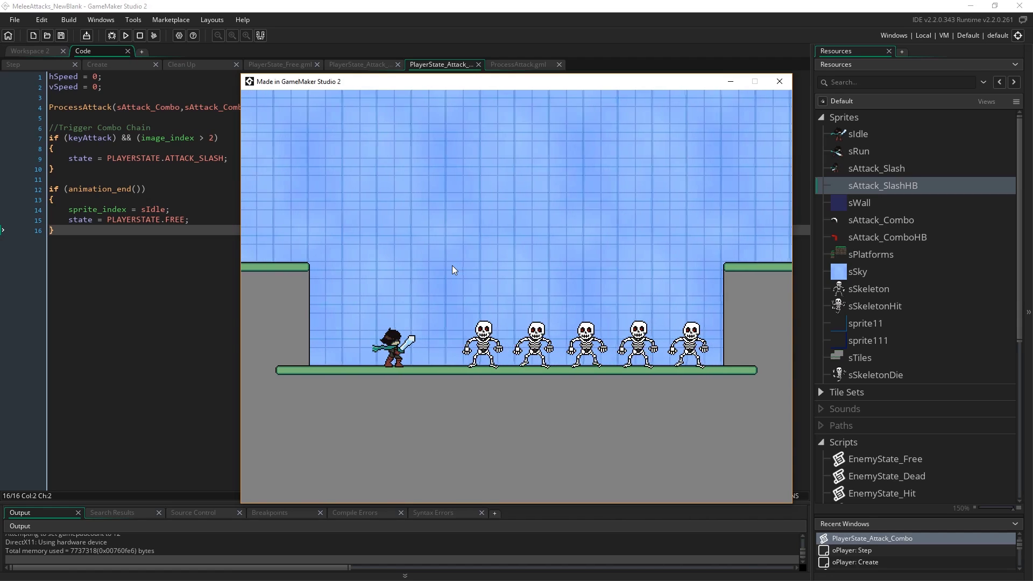
key("shift")
key("shift")
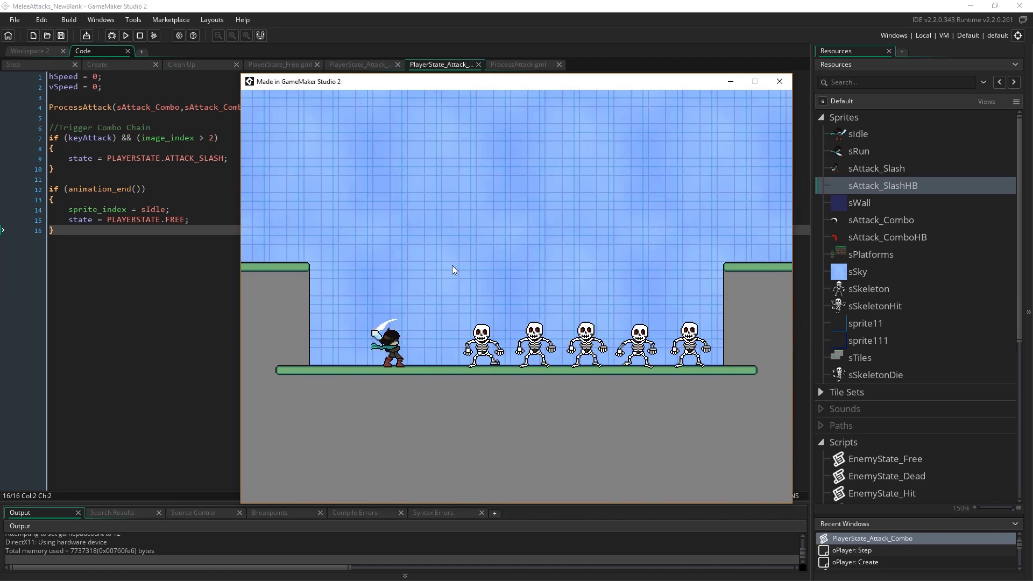
- Advance right, slashing through the three skeletons, run back left, and return to the combo code
key("shift")
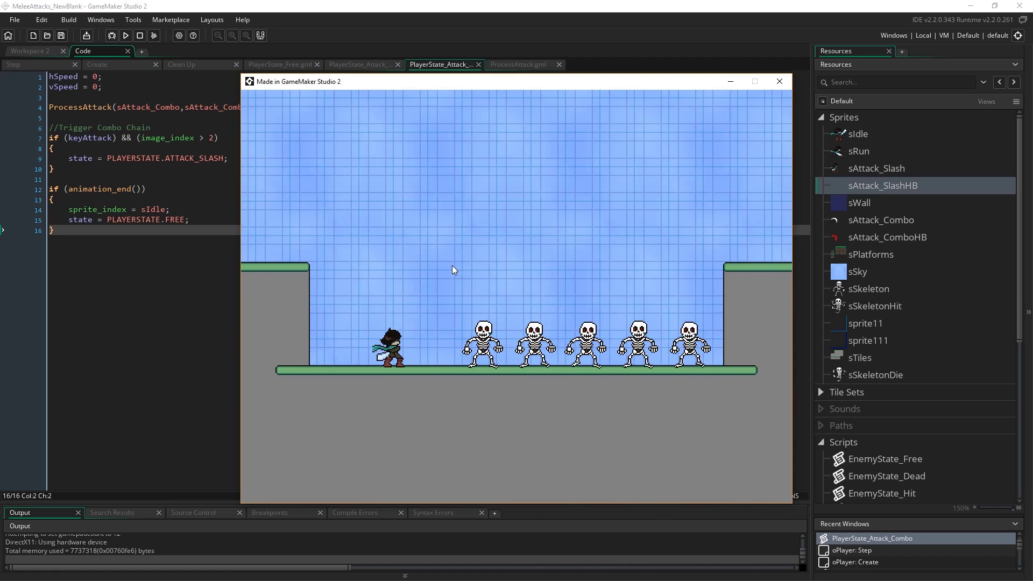
key("shift")
key("shift")
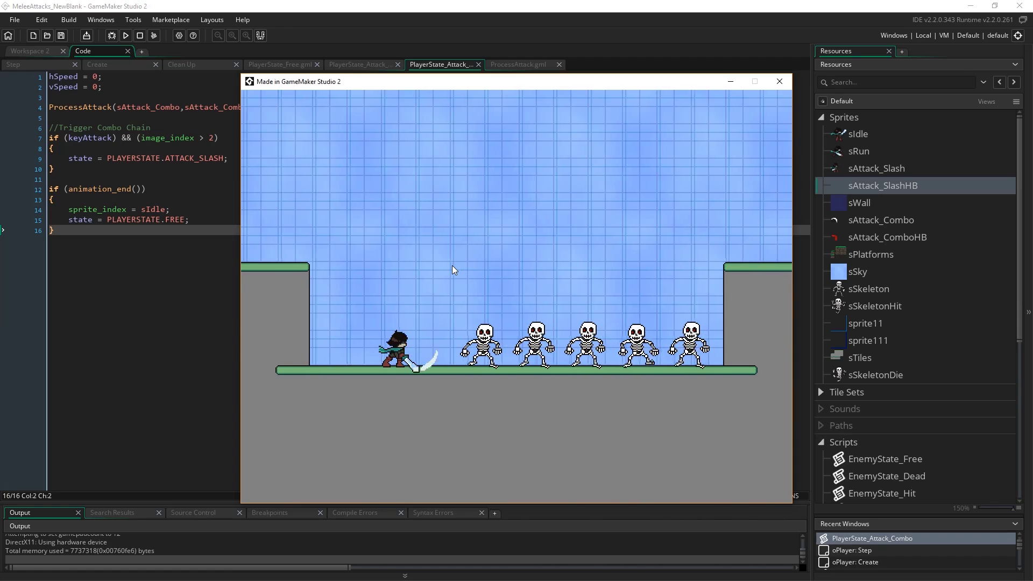
key("shift")
key("shift")
key("shift")
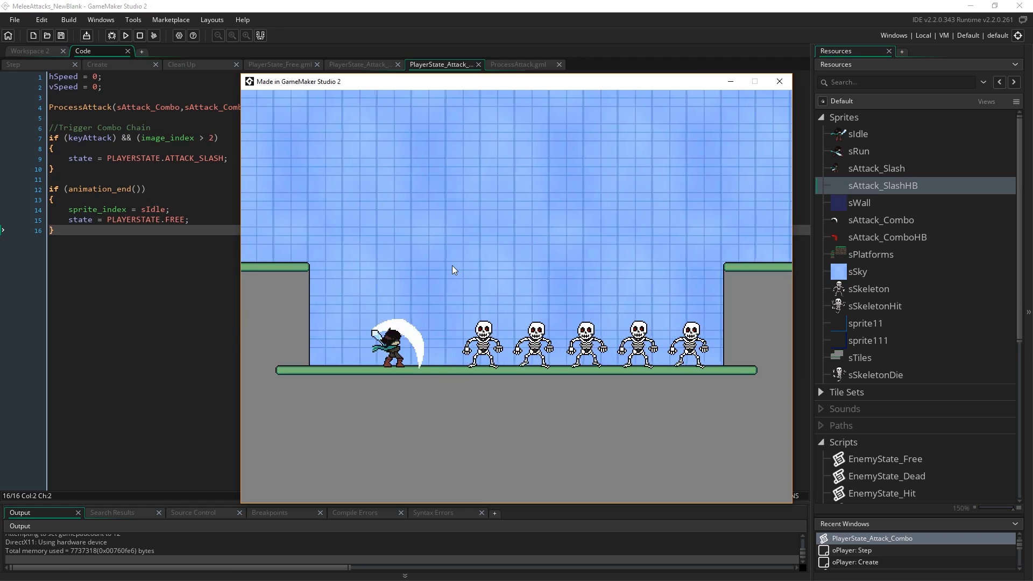
key("shift")
key("Right")
key("shift")
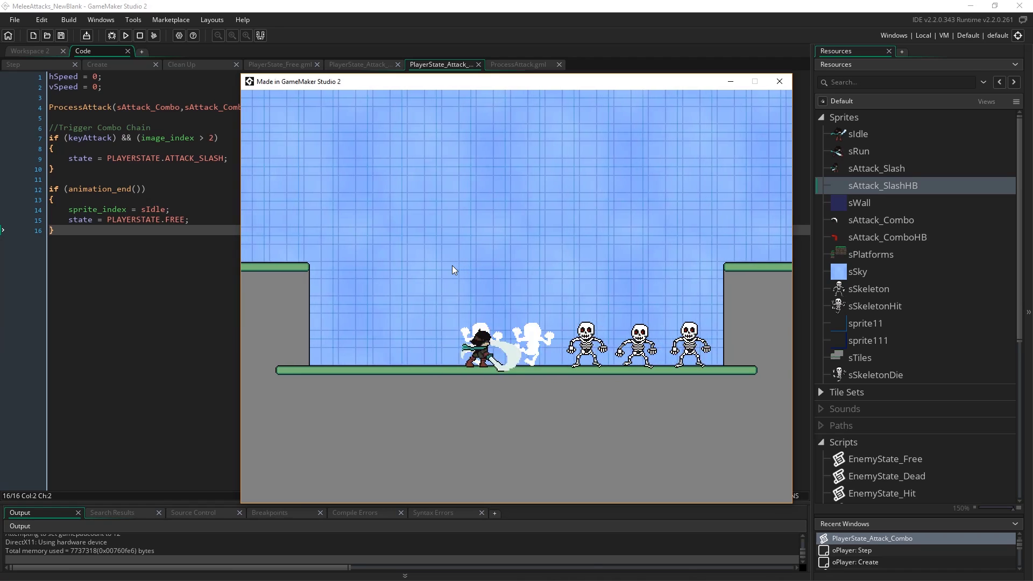
key("shift")
key("Right")
key("shift")
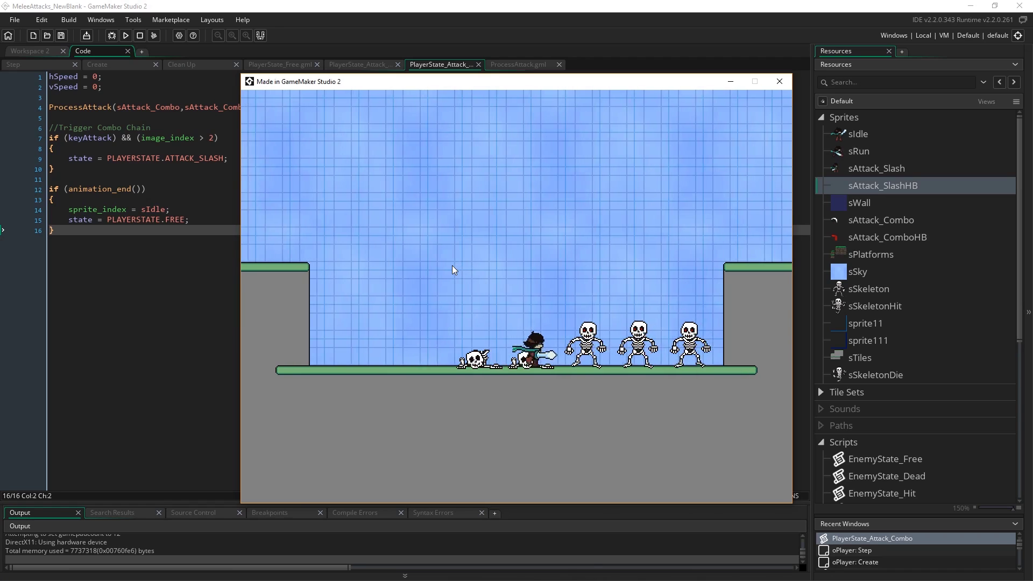
key("shift")
key("Left")
key("Left")
key("shift")
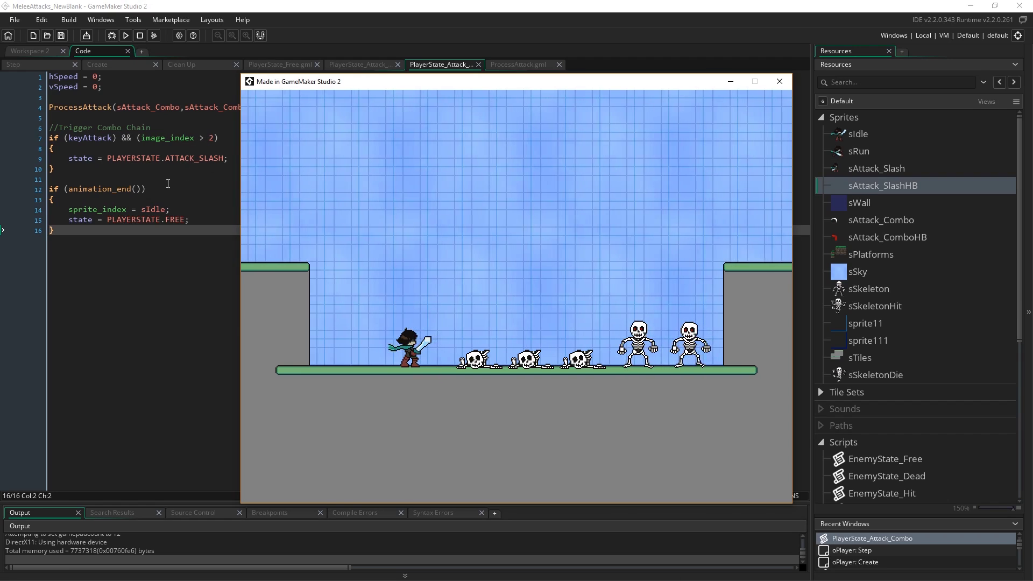
left_click(222, 137)
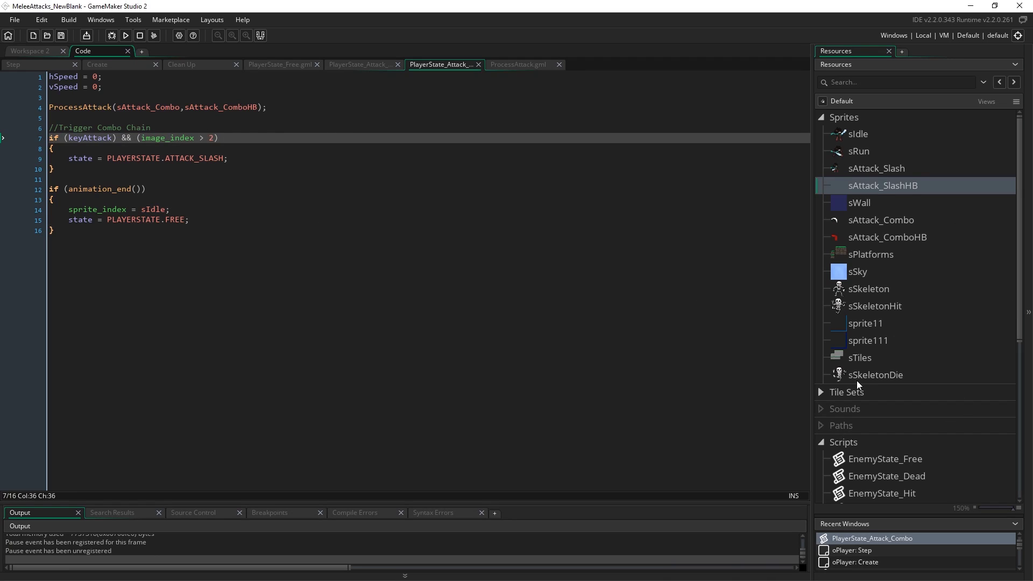
left_click(375, 308)
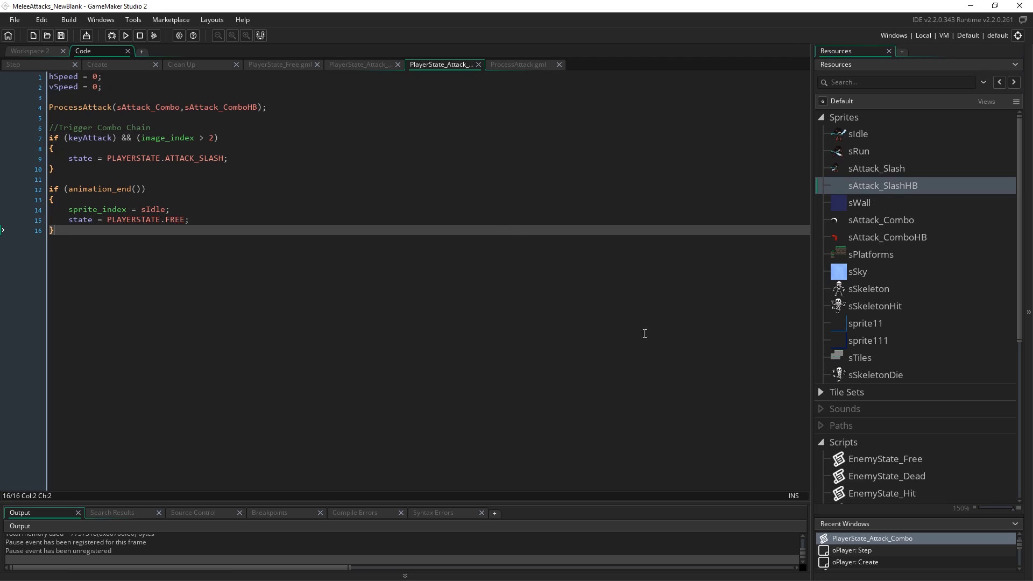
left_click(101, 66)
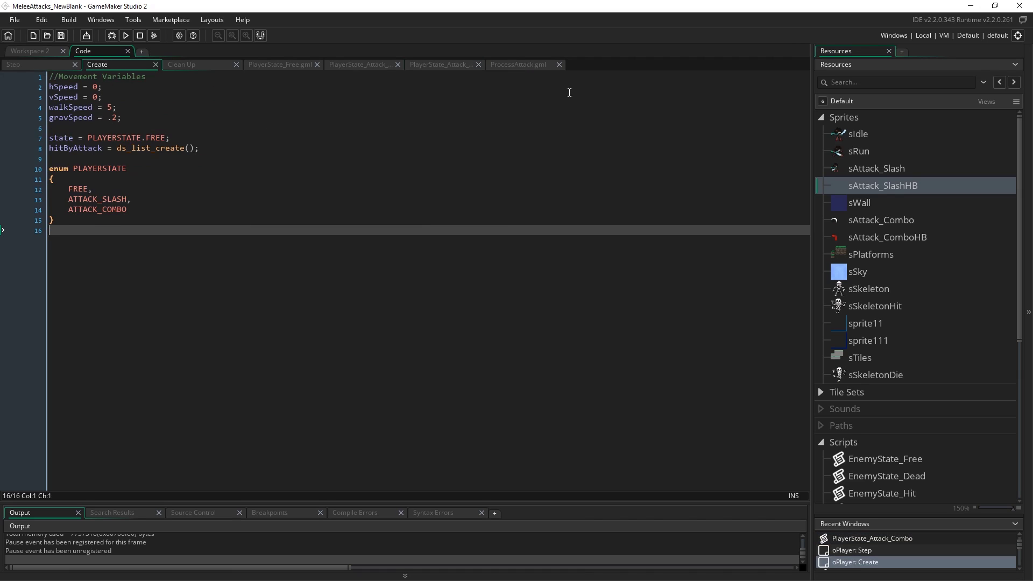
left_click(428, 65)
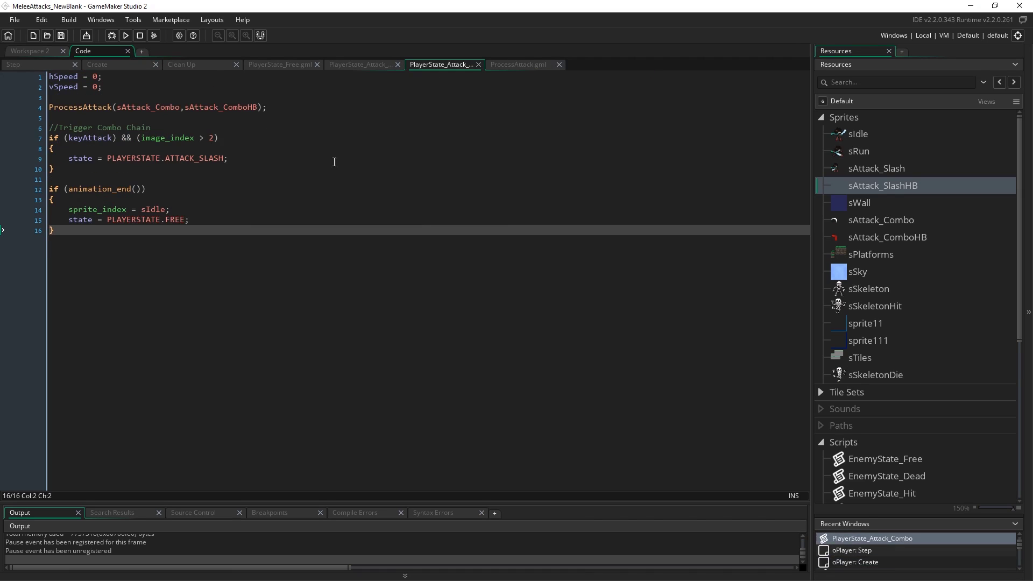
left_click(288, 209)
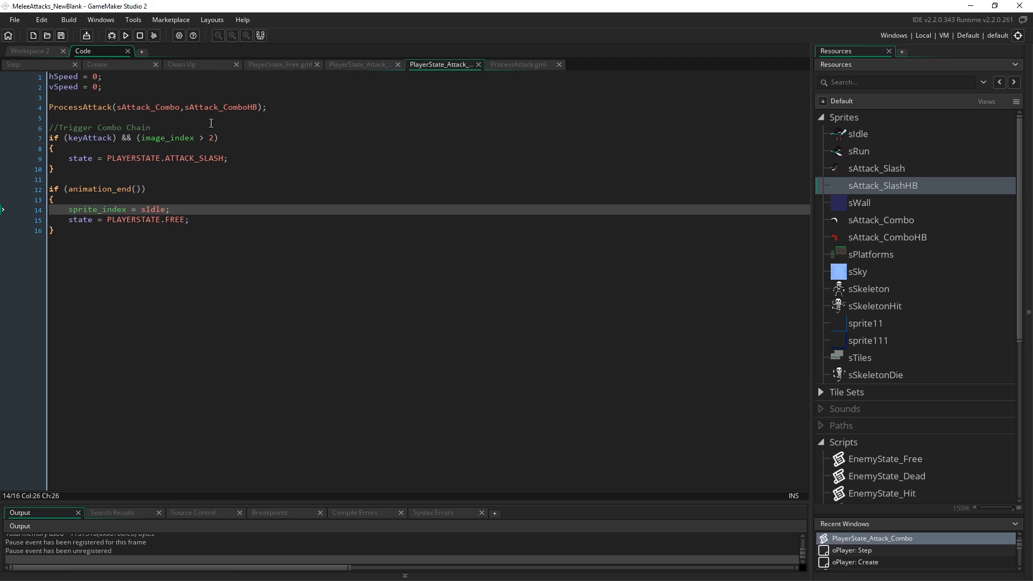